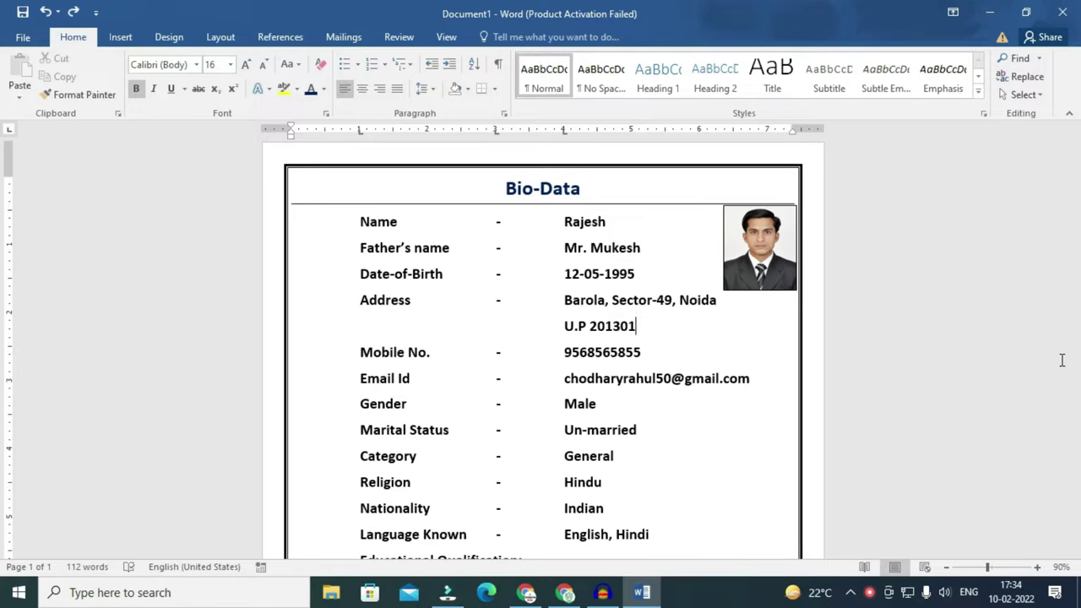
Review the finished Bio-Data sample, then start a new blank document with Ctrl+N
scroll(907, 367, up, 1)
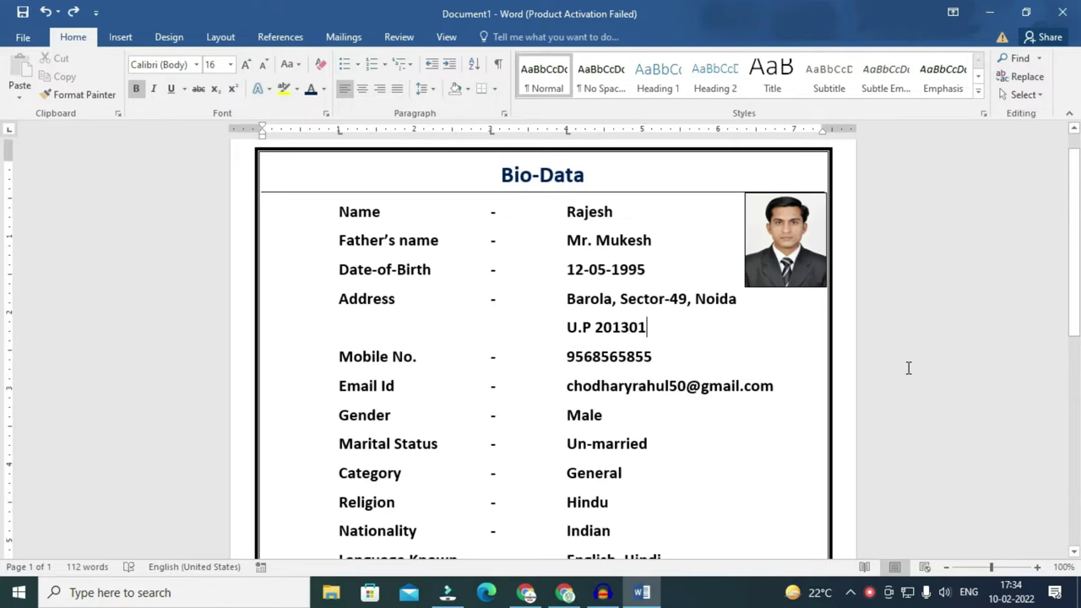
scroll(895, 365, down, 3)
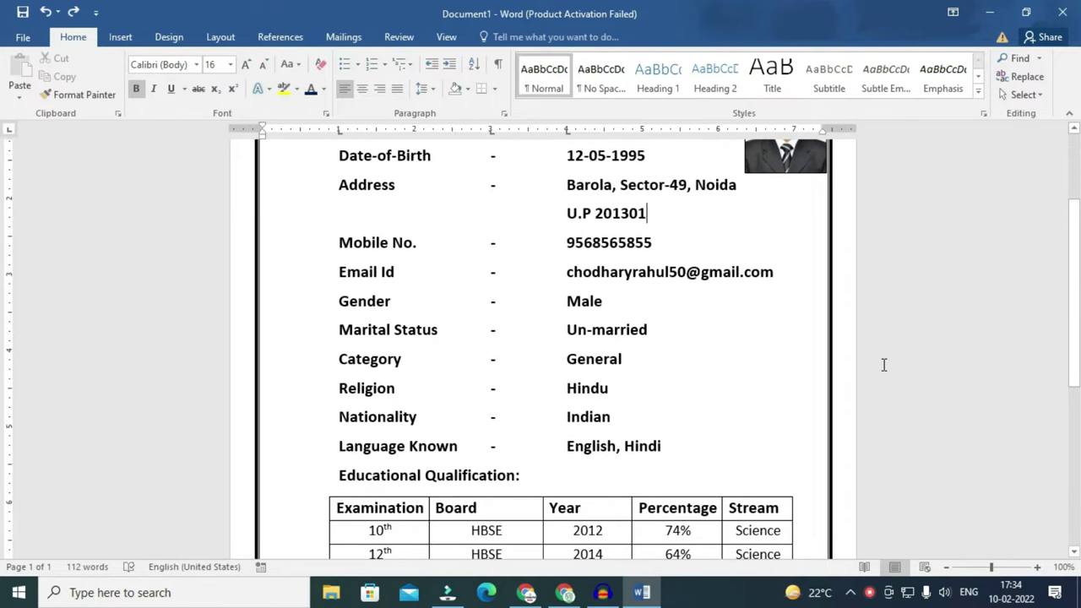
scroll(883, 364, down, 3)
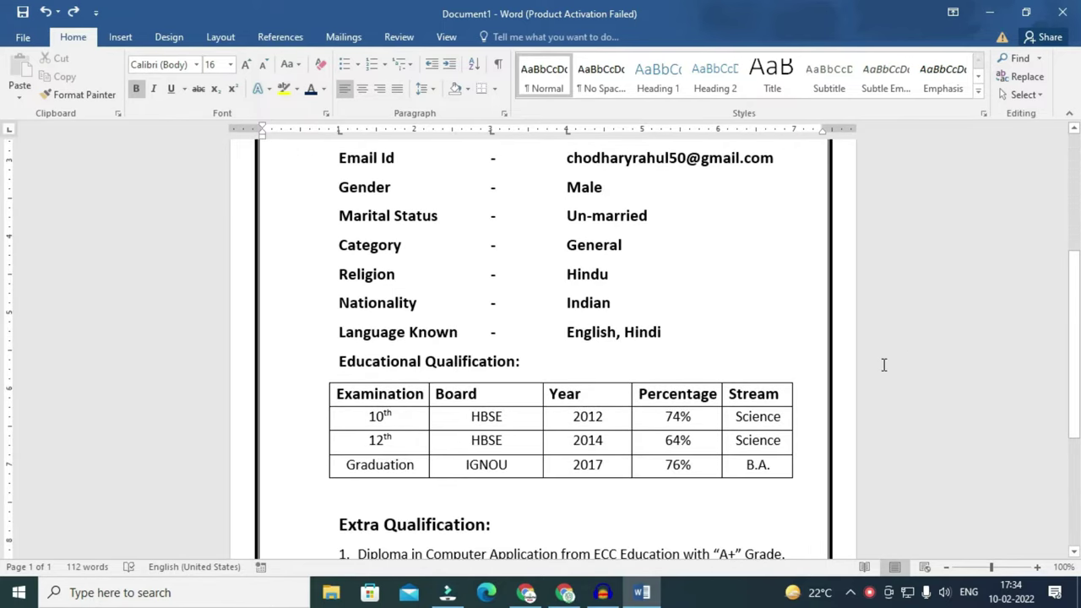
scroll(883, 365, down, 3)
scroll(883, 365, down, 3)
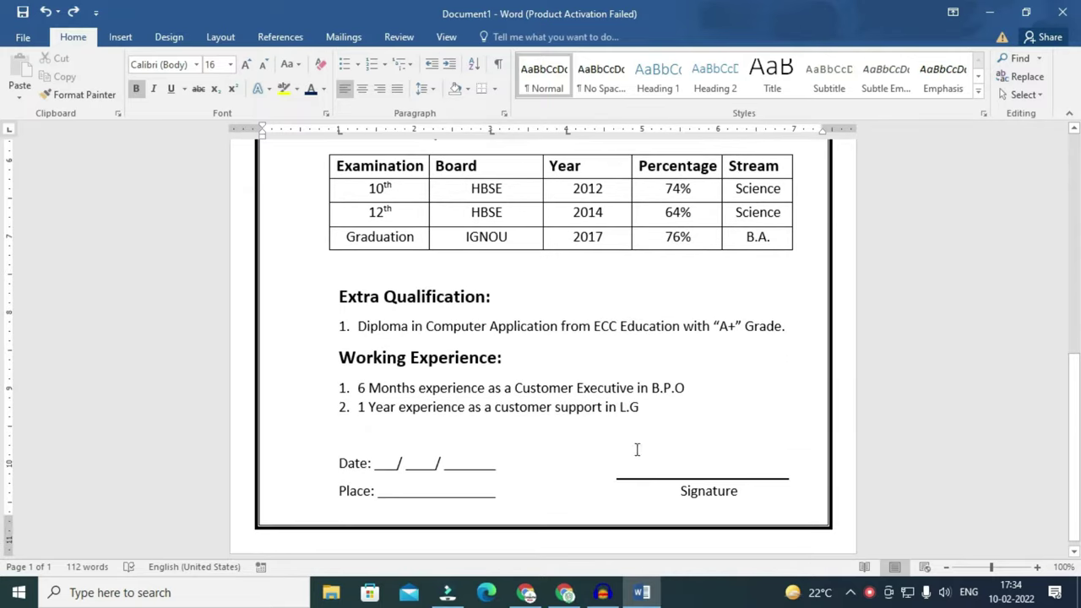
scroll(665, 491, up, 3)
scroll(664, 490, up, 2)
scroll(664, 490, up, 3)
scroll(664, 491, up, 3)
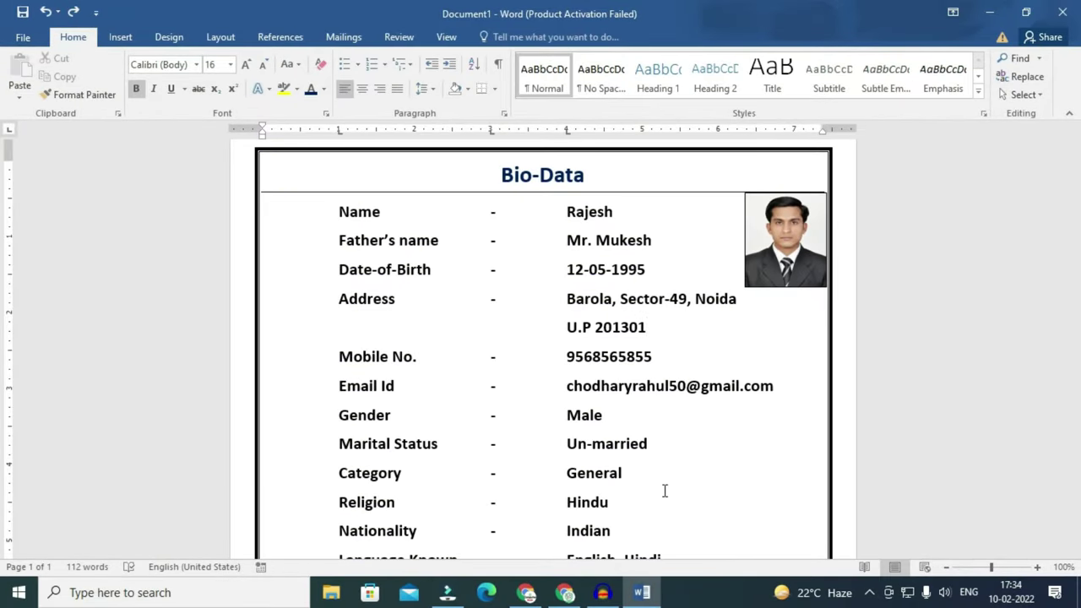
key(ctrl+n)
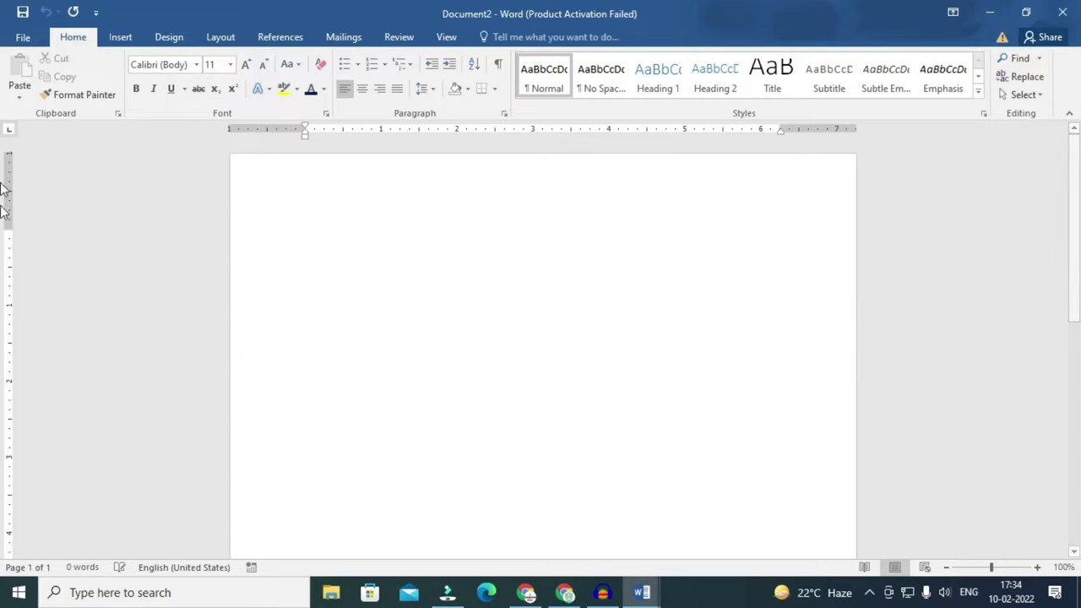
Apply a Box page border with a thick 3 pt line style to the whole document
click(169, 37)
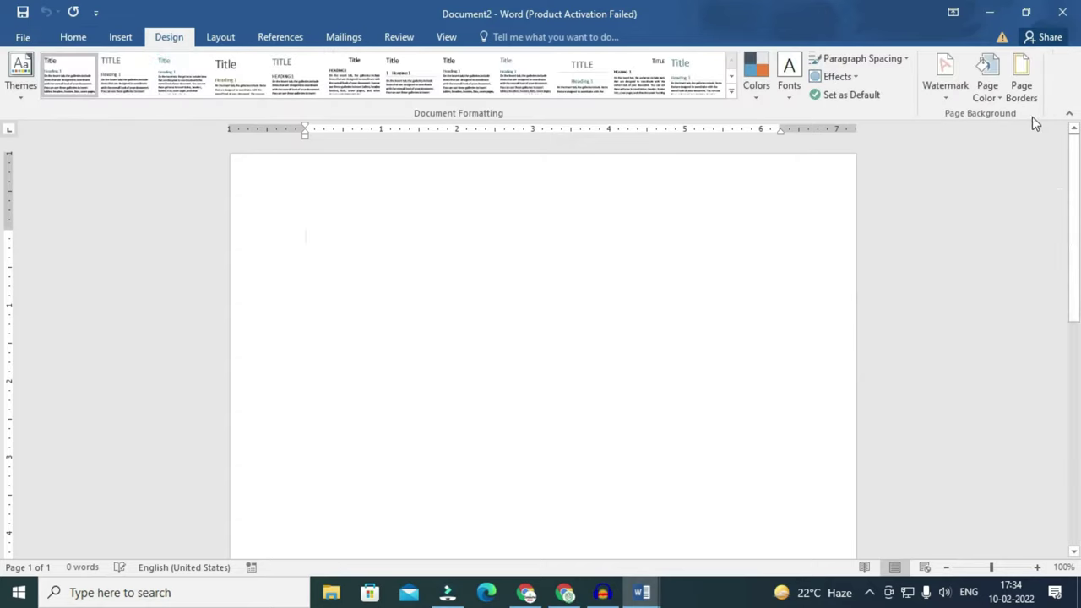
click(1023, 85)
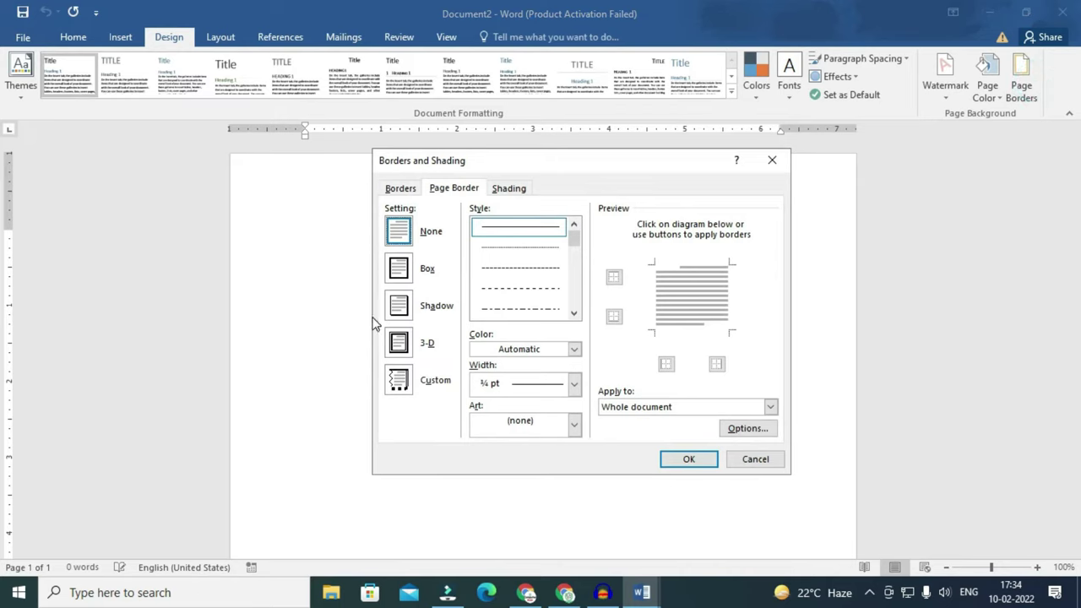
click(398, 267)
drag(572, 239, 572, 250)
click(530, 279)
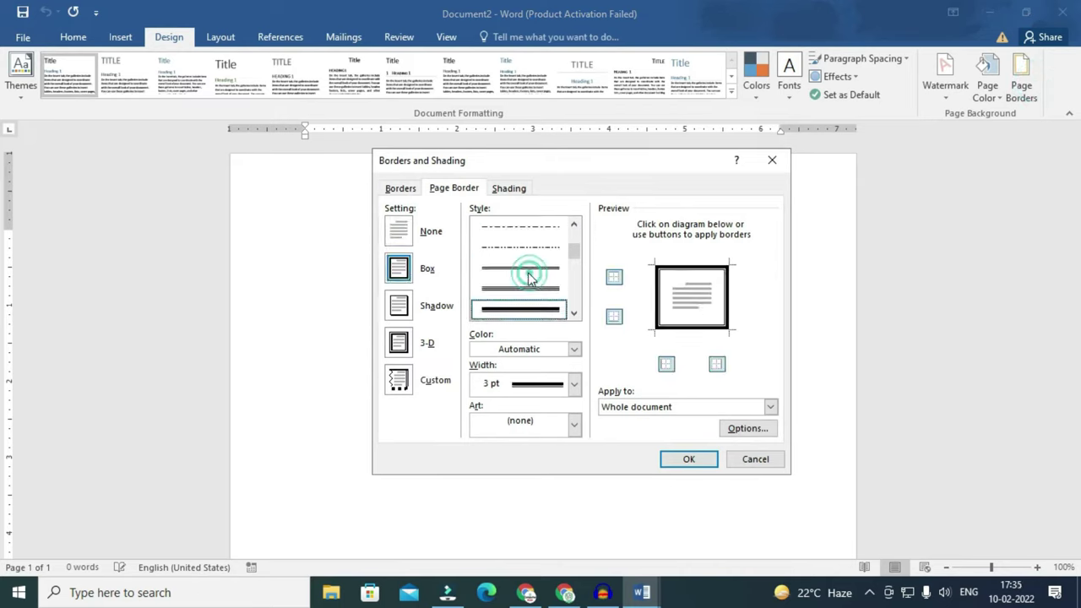
click(685, 461)
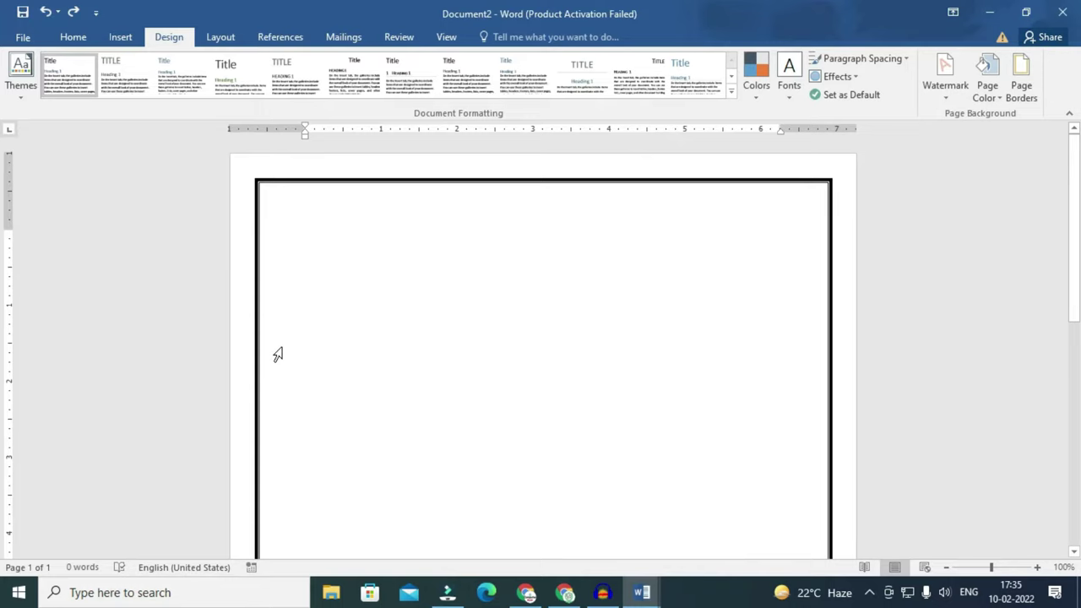
click(218, 37)
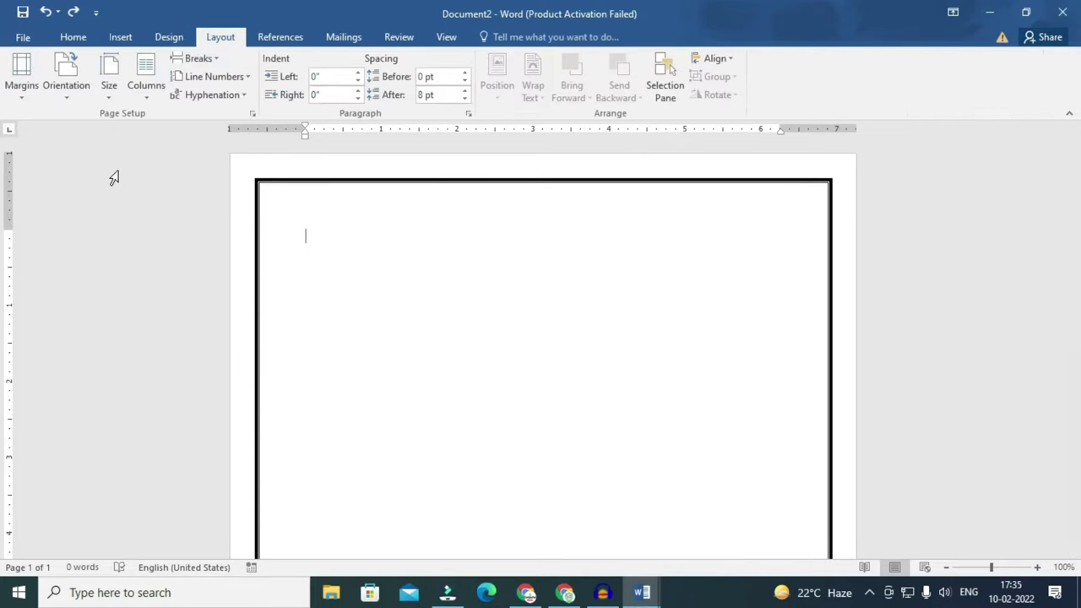
Set custom margins of 0.5 inch for top, bottom, left and right
click(24, 97)
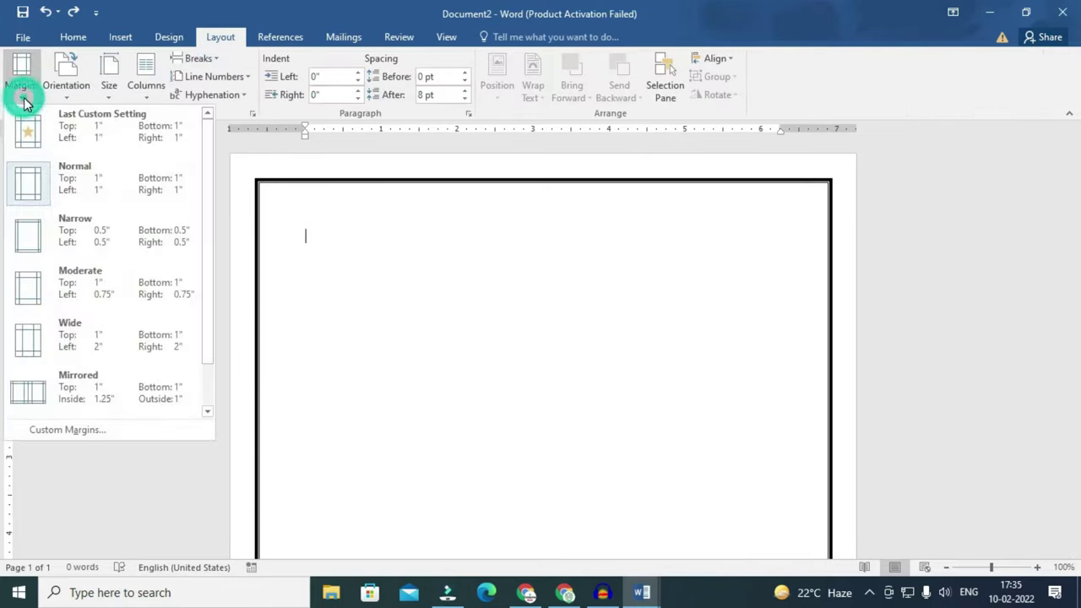
click(100, 429)
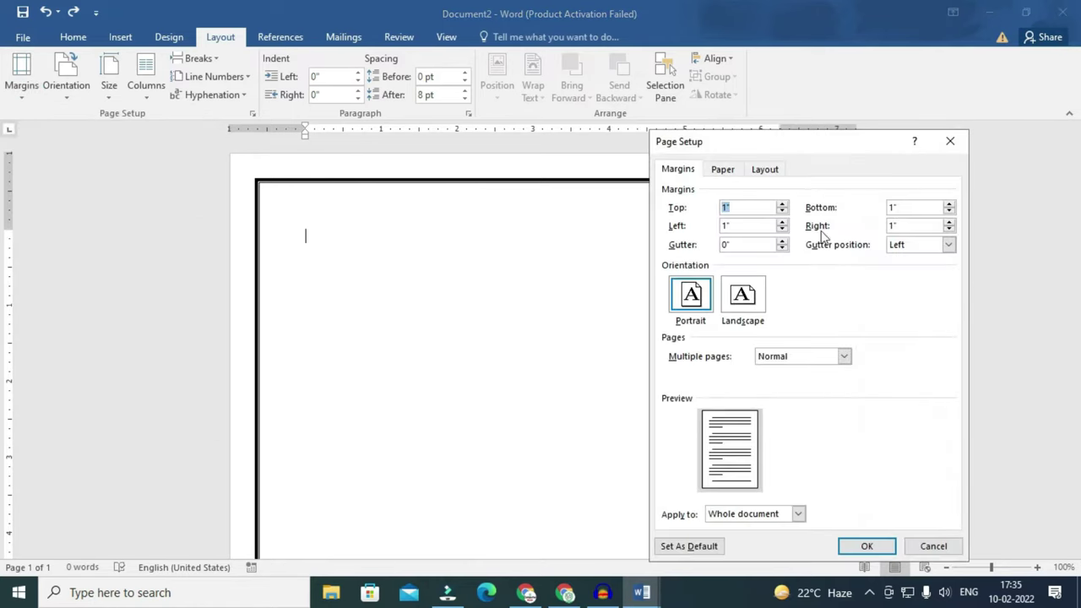
text(0.5)
key(Tab)
text(0.5)
key(Tab)
text(0.5)
key(Tab)
text(0.5)
key(Return)
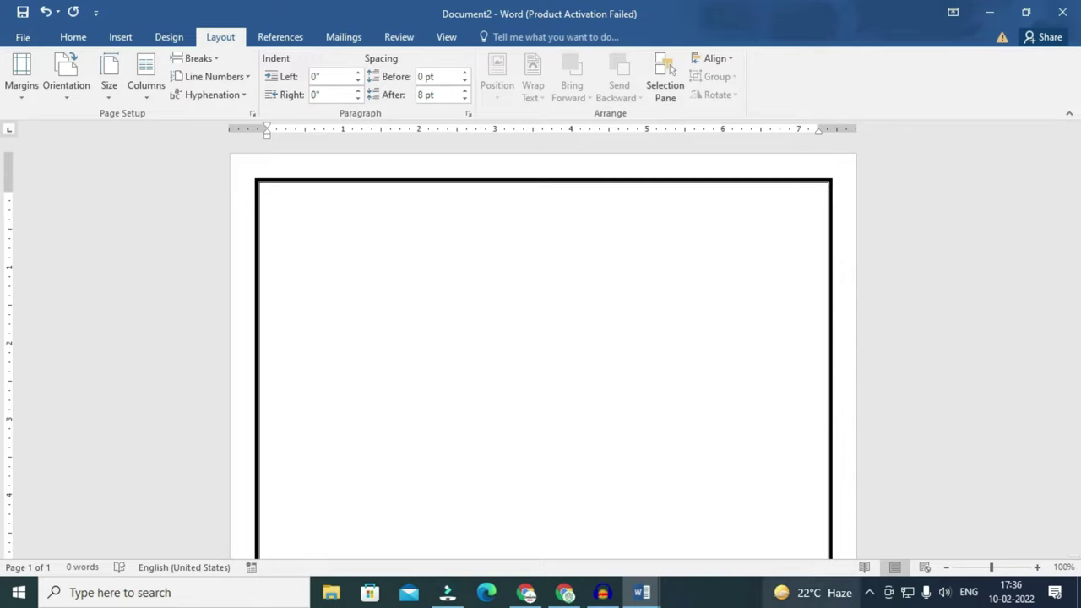
Type a centred 'Bio-Data' title and make it bold at size 22
click(74, 38)
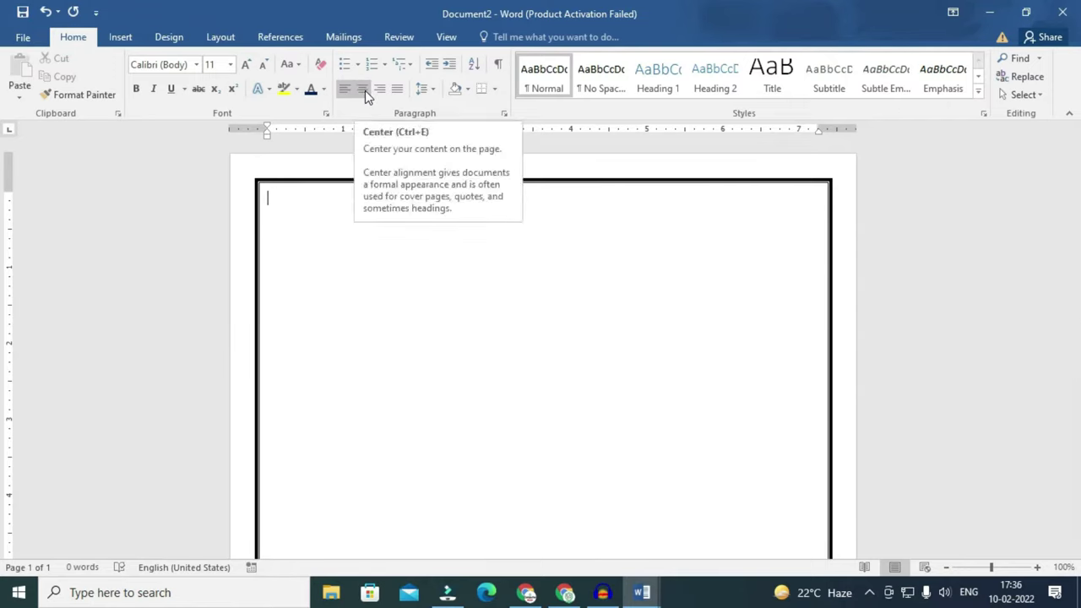
click(363, 90)
text(Bio-Data)
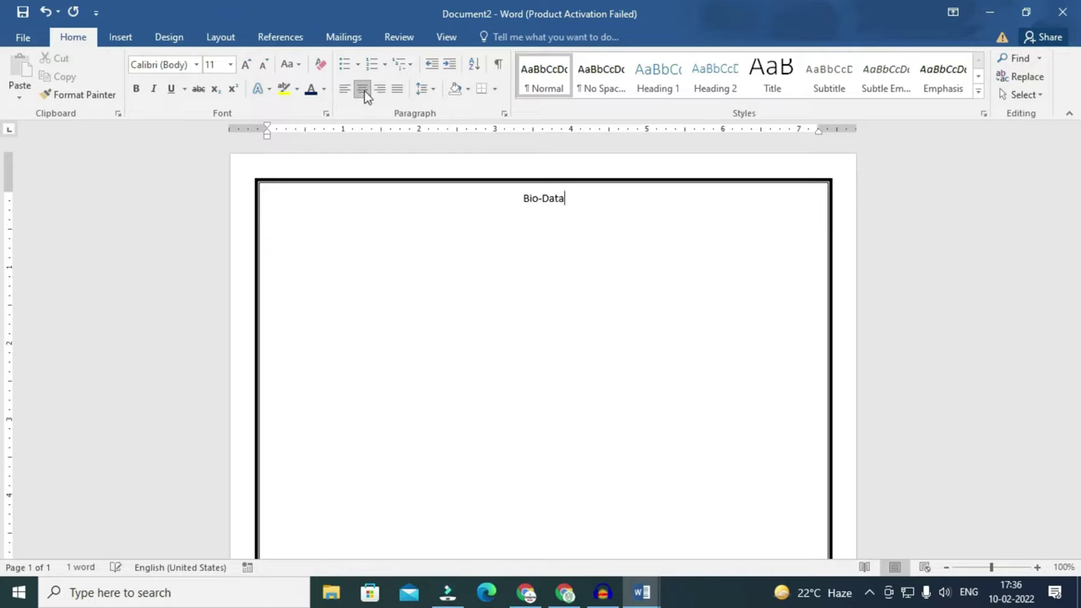
key(ctrl+a)
key(ctrl+shift+period)
key(ctrl+shift+period)
key(ctrl+shift+period)
key(ctrl+shift+period)
click(246, 65)
click(245, 65)
click(136, 89)
click(153, 88)
click(136, 89)
click(137, 89)
click(152, 89)
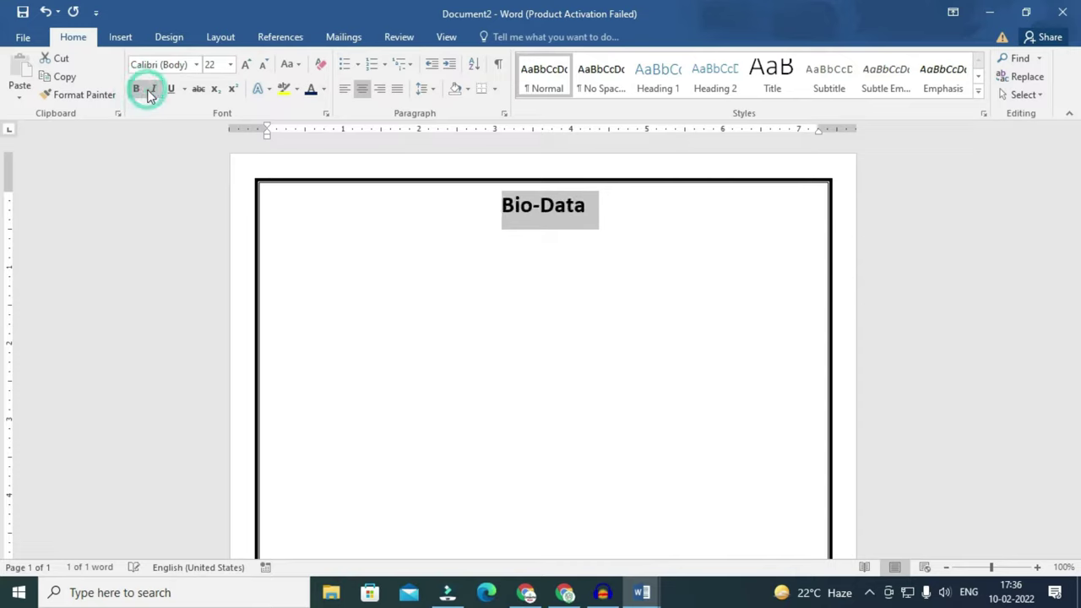
click(646, 241)
Add a horizontal line under the title using --- and clear the formatting
key(Return)
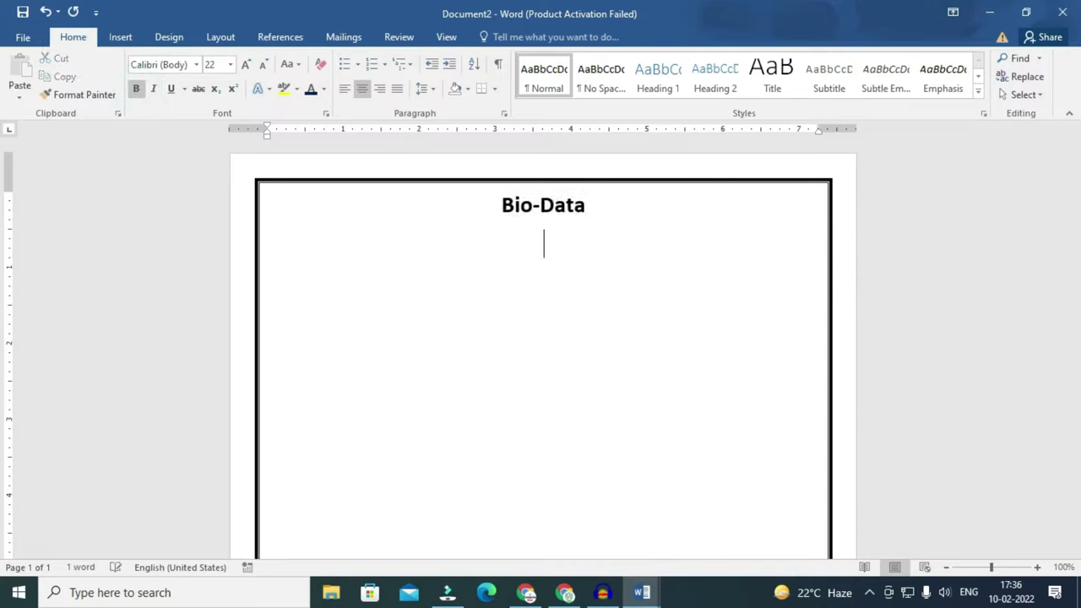
text(---)
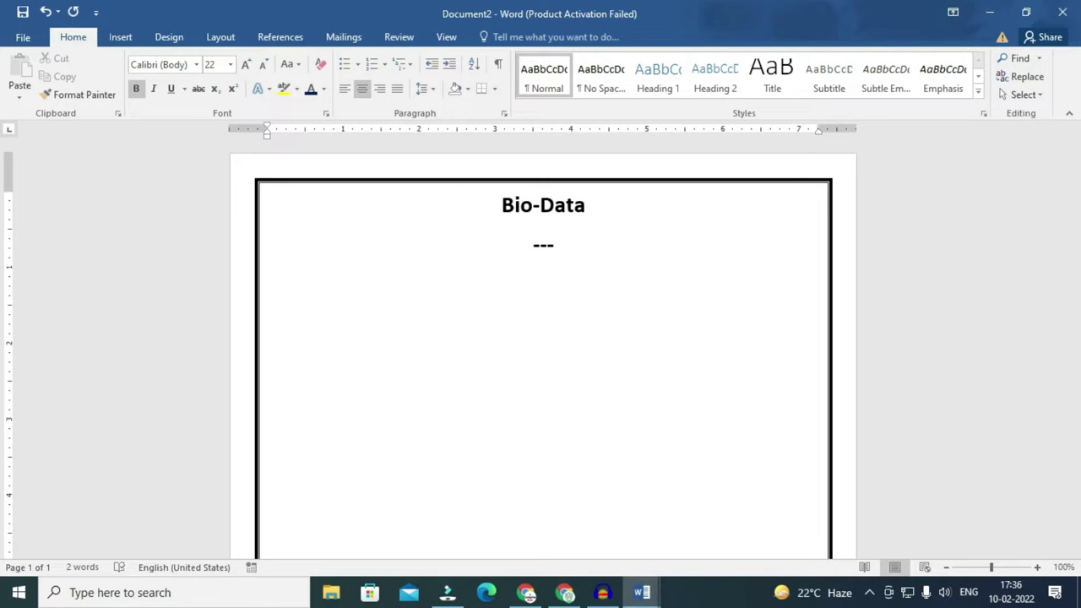
key(Return)
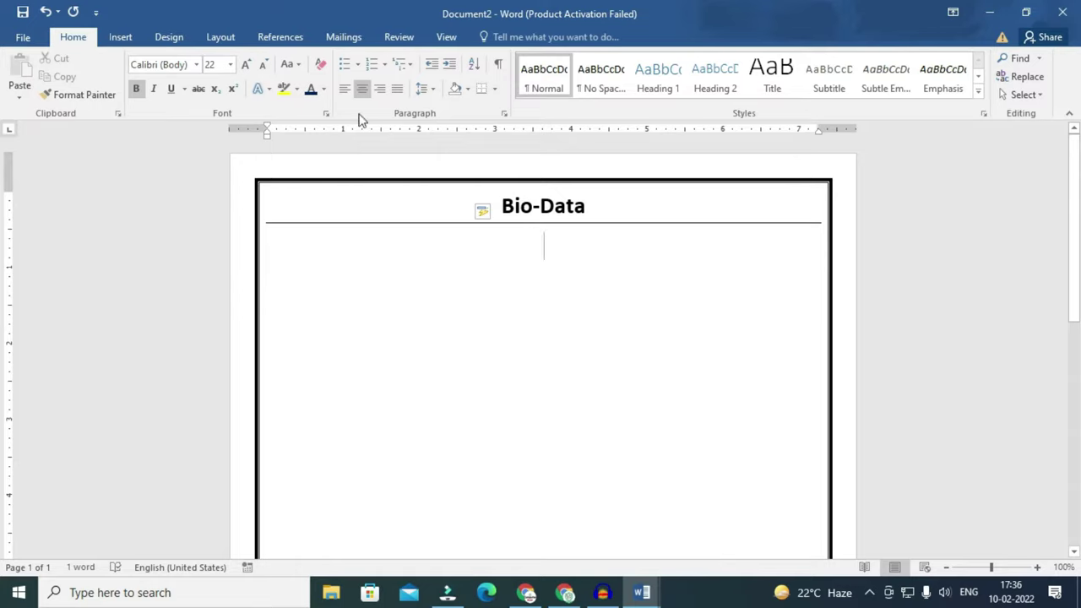
click(323, 66)
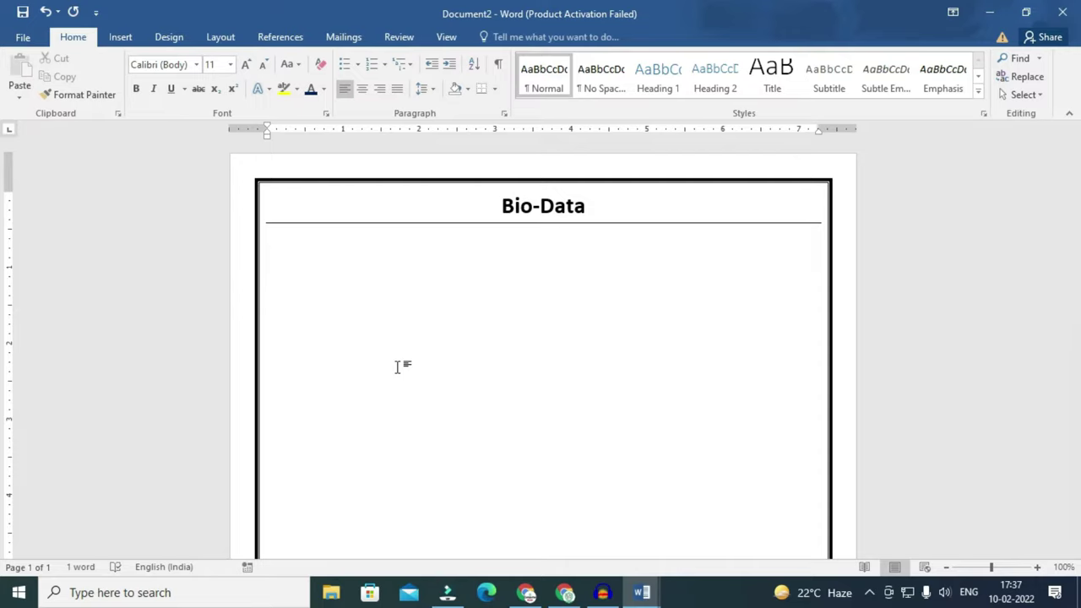
Raise the text size to 16, then type and delete a trial Name line
click(245, 65)
click(245, 65)
click(245, 65)
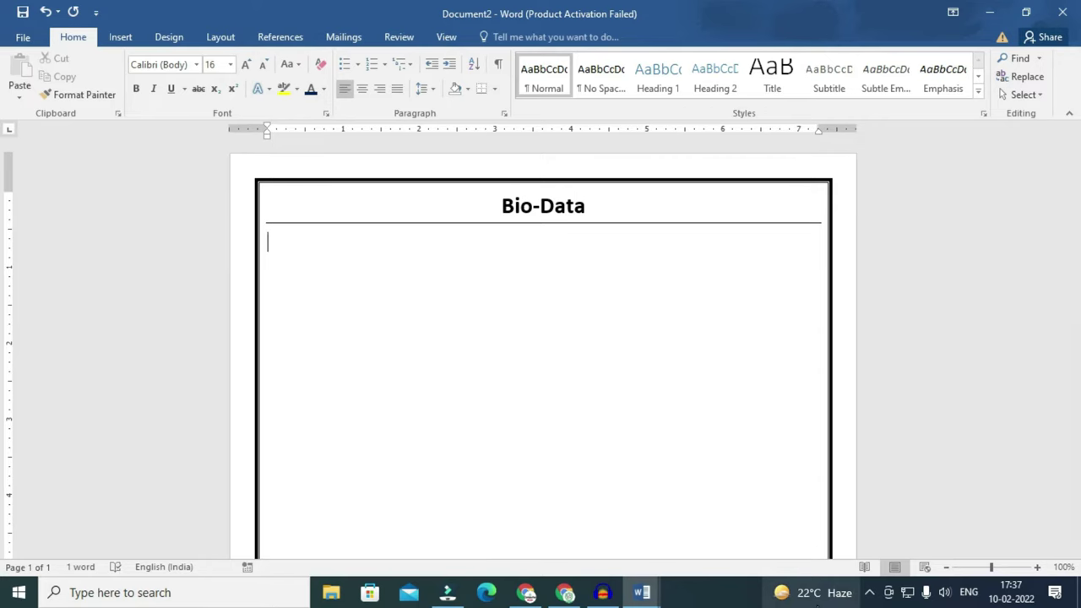
key(Tab)
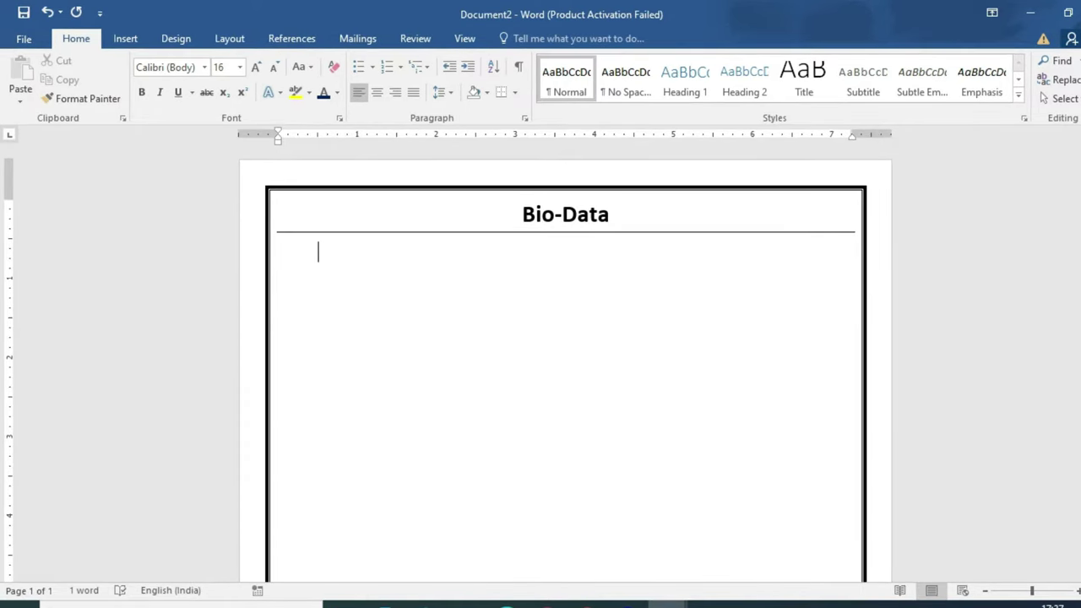
text(Name)
key(Tab)
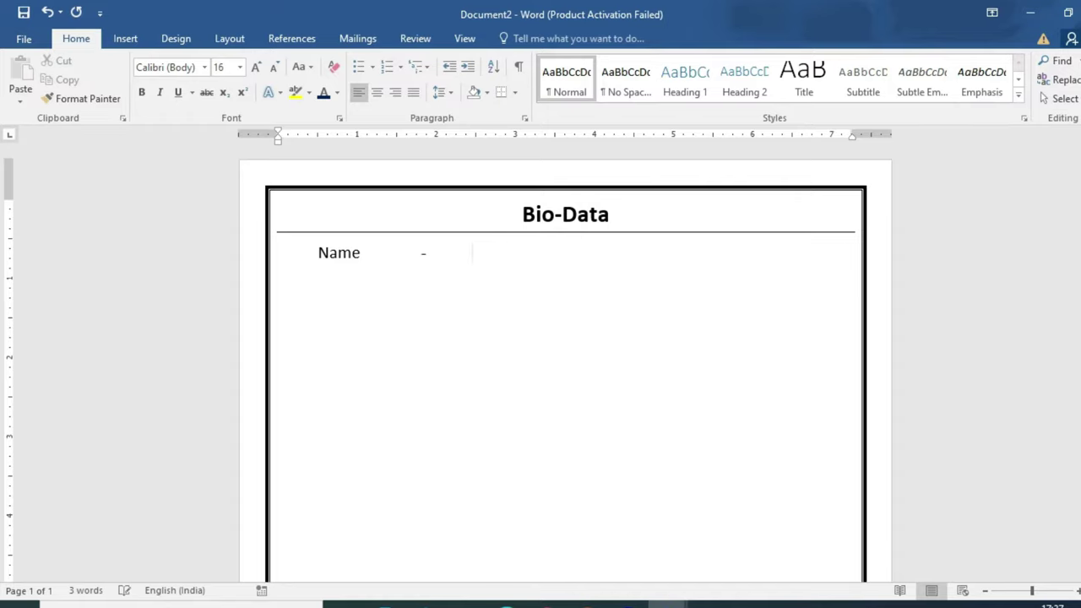
text(Rahul)
key(Return)
text(djd)
drag(355, 290, 321, 260)
key(Delete)
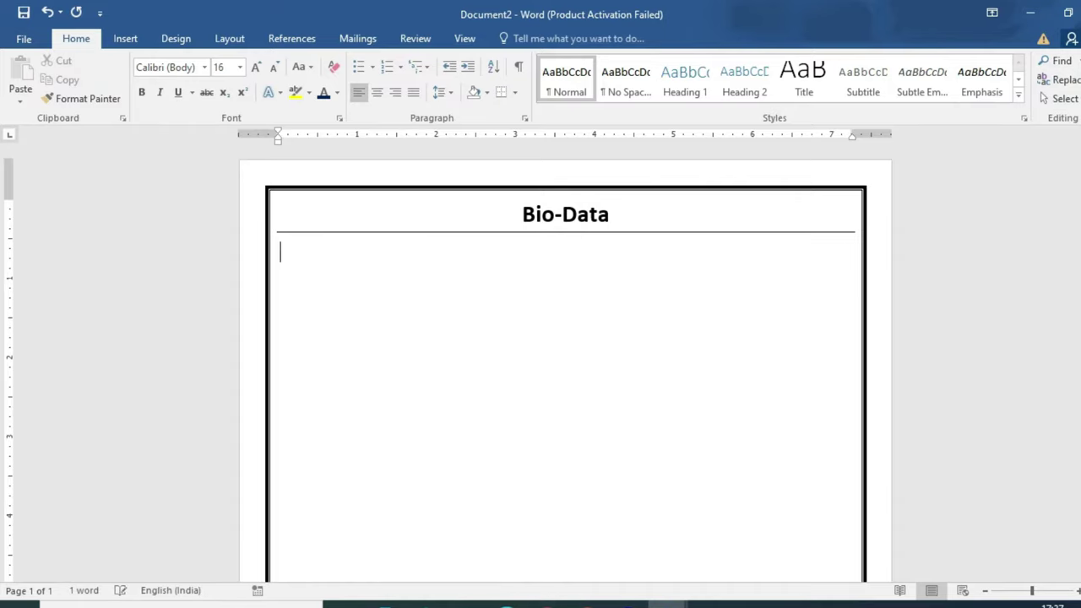
Add ruler tab stops near 0.5", 2" and 3"
click(316, 138)
click(435, 135)
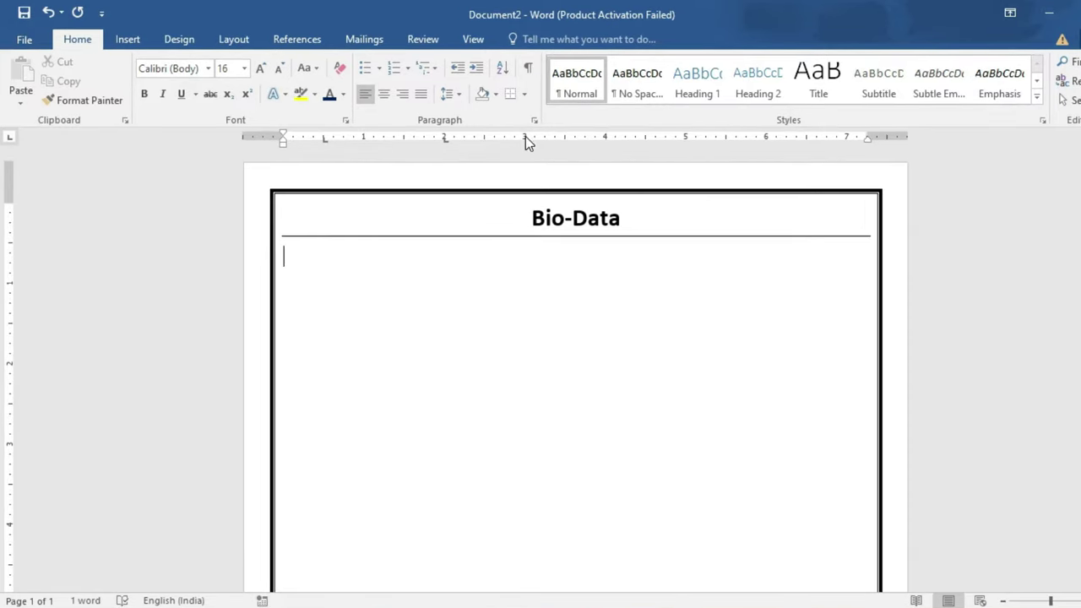
click(525, 137)
click(526, 138)
Add tabbed entries Name - Rajesh and Father's Name - Mr. Suresh
key(Tab)
text(Name)
key(Tab)
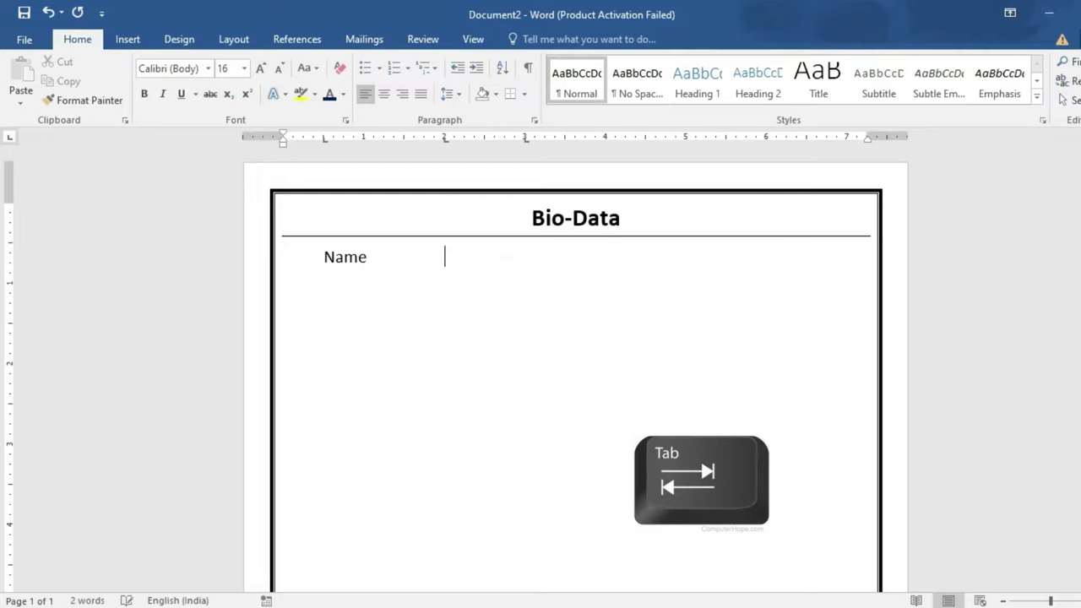
text(-	)
text(Rajesh)
key(Return)
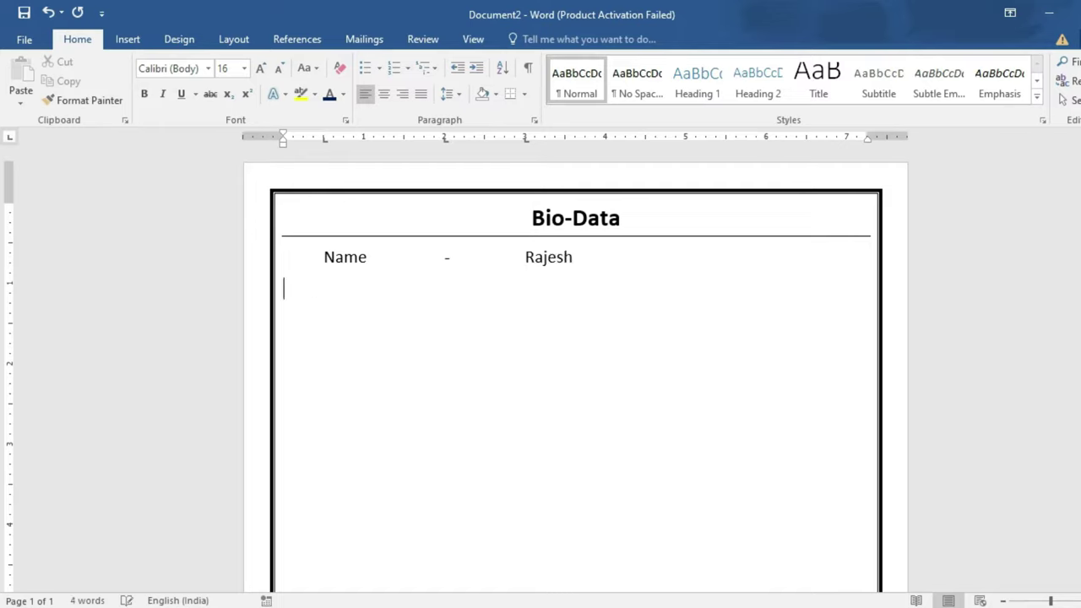
key(Tab)
text(Father's Name)
key(Tab)
text(-	Mr. Suresh)
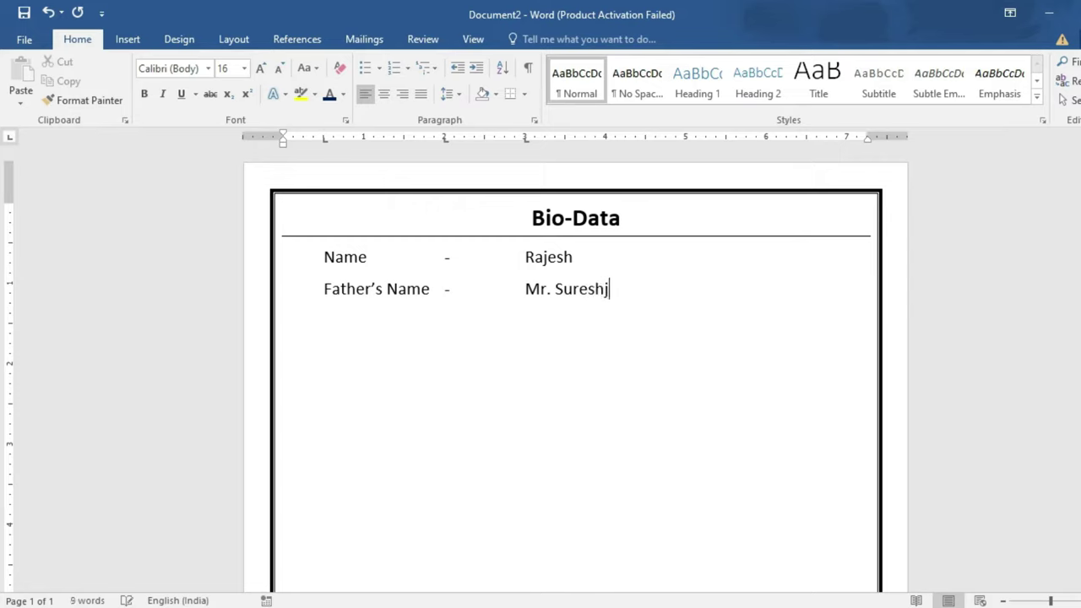
key(Return)
text(Date-Ob)
key(BackSpace)
text(f-Birth)
key(Tab)
text(-)
key(Tab)
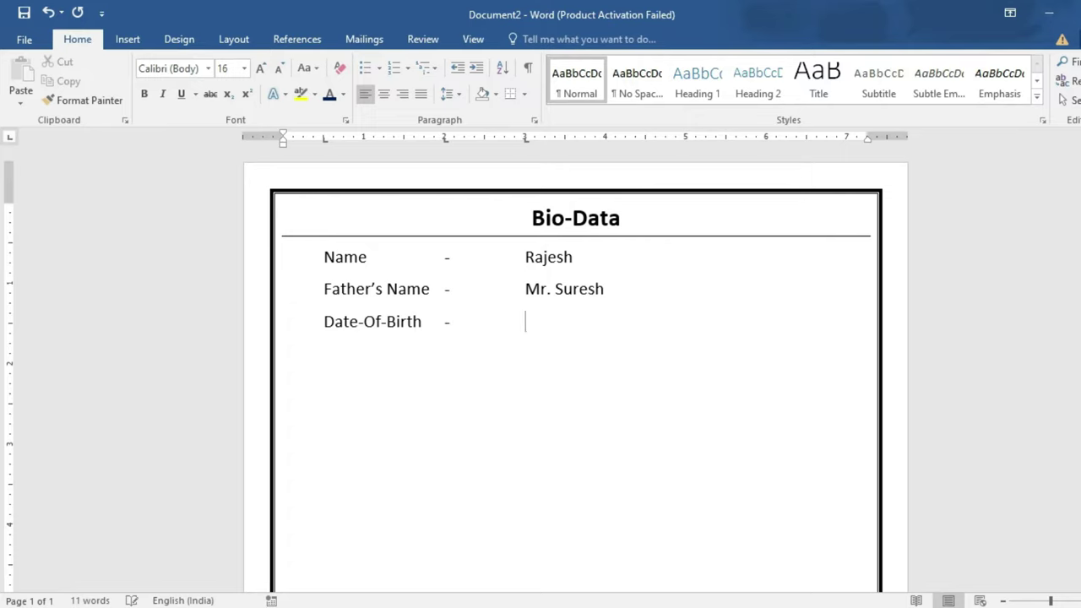
text(29-05-2)
key(BackSpace)
text(1995)
Add the Address entry: 'Barola, Sector-49, Noida' with 'U.P. 201301' aligned below
key(Return)
key(BackSpace)
text(A)
key(BackSpace)
key(Tab)
text(Address)
key(Tab)
text(-)
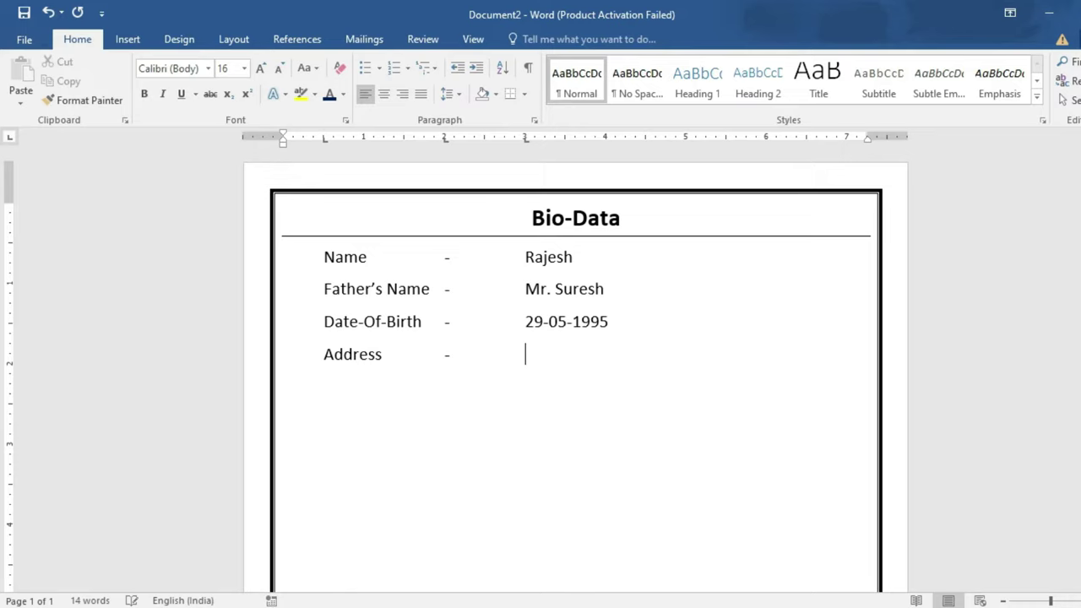
text(Barola)
text(, Sector-49, Noida)
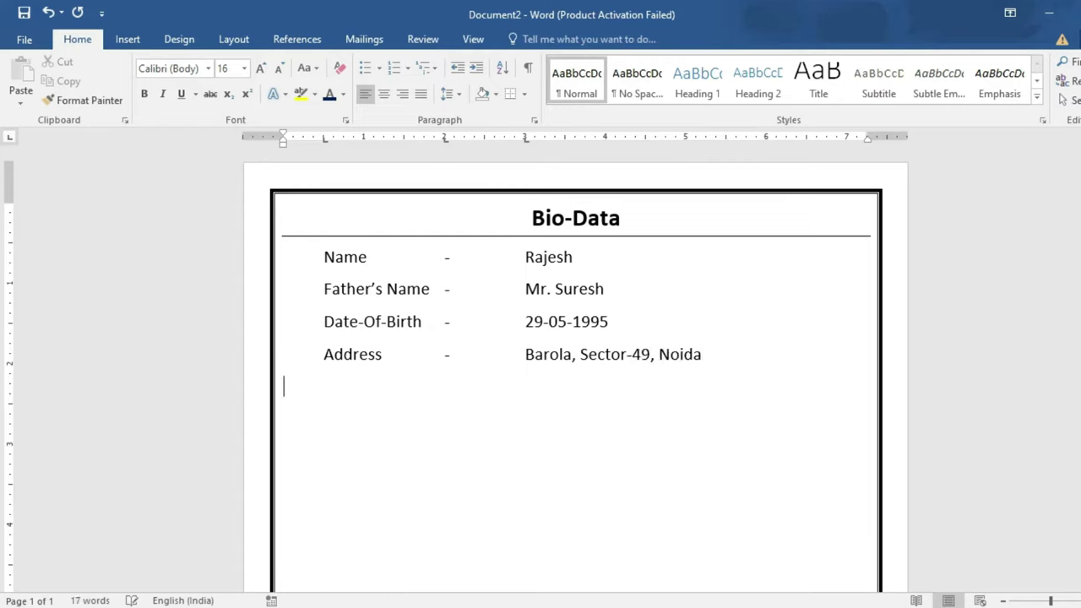
key(Tab)
key(Tab)
text(U.P. )
text(201301)
key(Return)
key(Tab)
text(Mobl)
key(BackSpace)
text(ile)
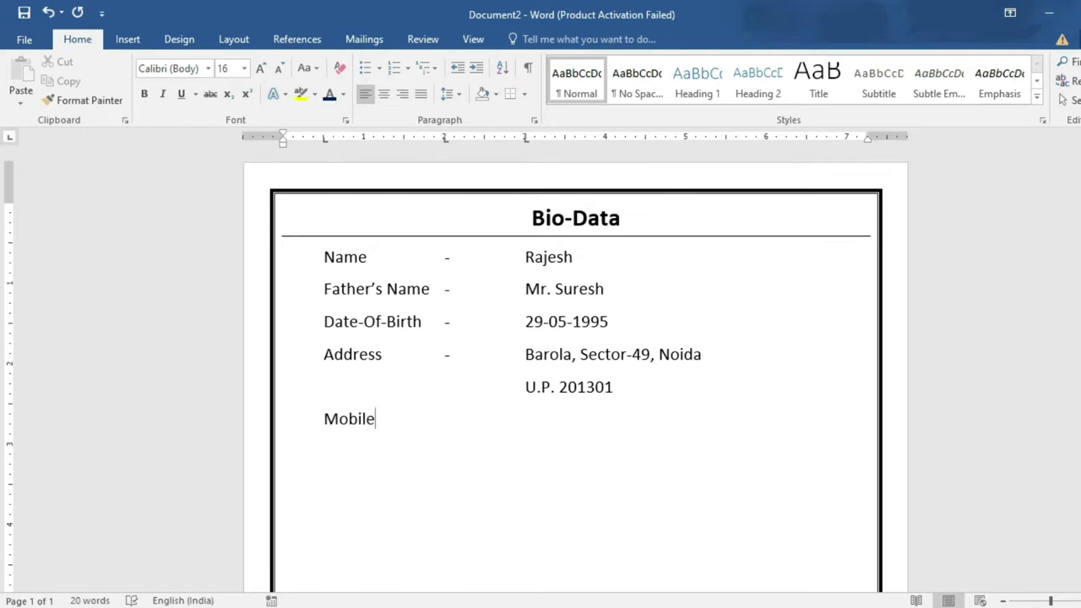
text( No.)
key(Tab)
text(-)
key(Tab)
key(Return)
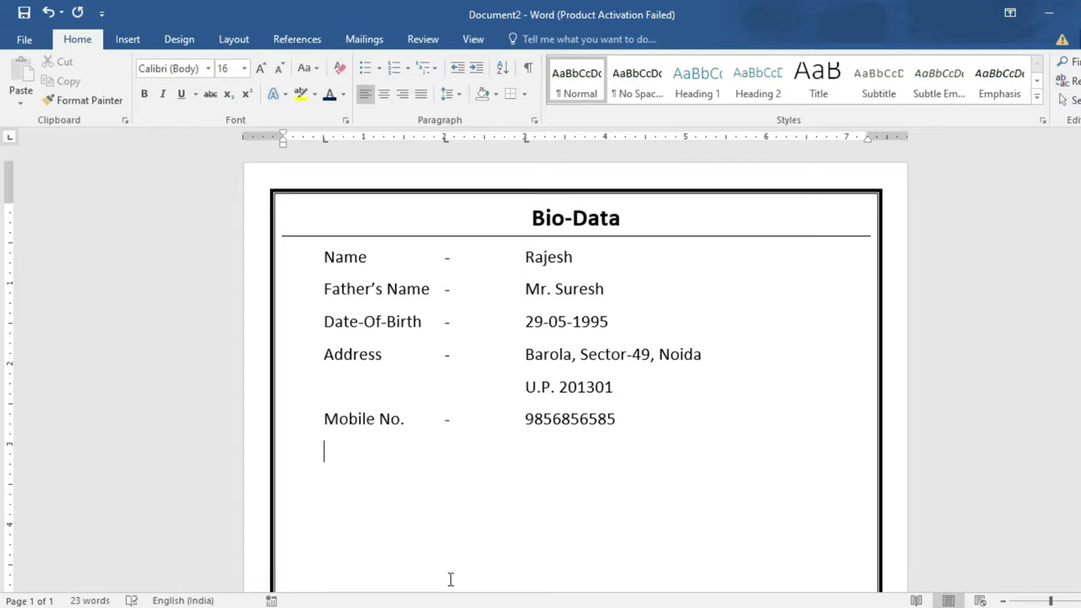
Add Gender - Male and Category - General entries
text(Gender)
key(Tab)
text(-)
key(Tab)
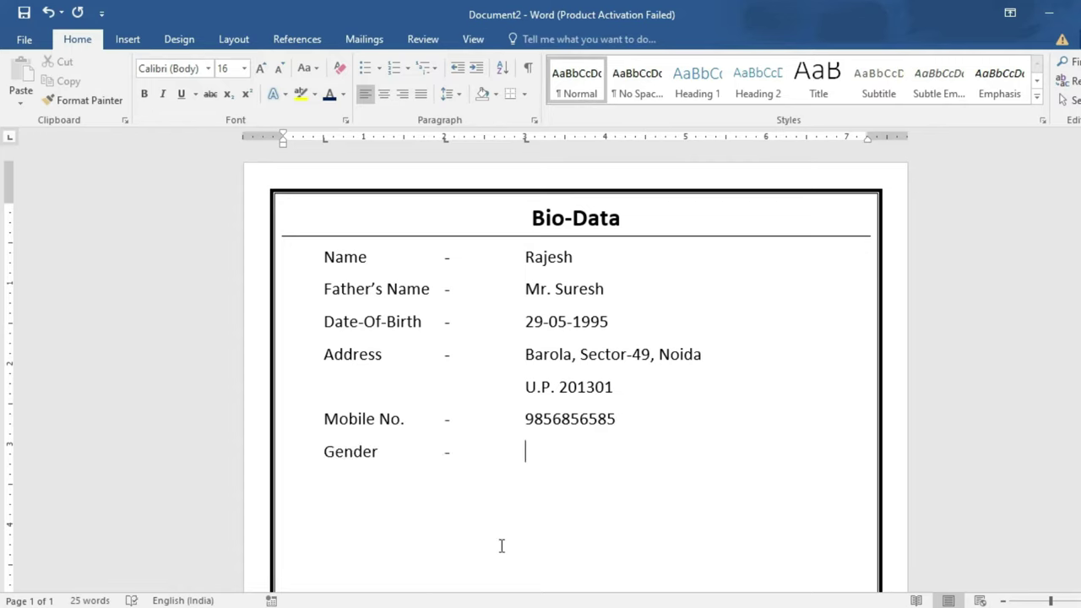
text(Male)
key(Tab)
key(Tab)
text(Category)
key(Tab)
text(-)
Add Marital Status - Un-married and Nationality - Indian entries
key(Tab)
text(General)
key(Return)
key(Tab)
text(Mariti)
key(BackSpace)
text(al Status -)
key(Tab)
text(Un-married)
key(Return)
text(Nationality)
key(Tab)
text(-)
key(Tab)
text(Indian)
key(Return)
key(Tab)
Type the 'Educational Qualification:' heading with an indented empty line below it
text(E)
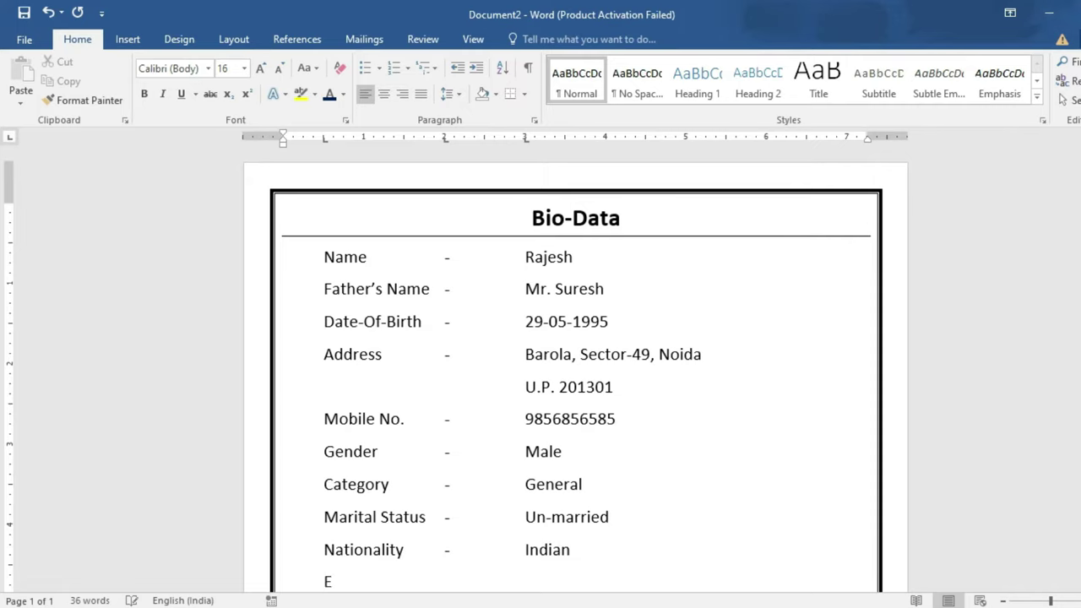
text(ducational Qualification:)
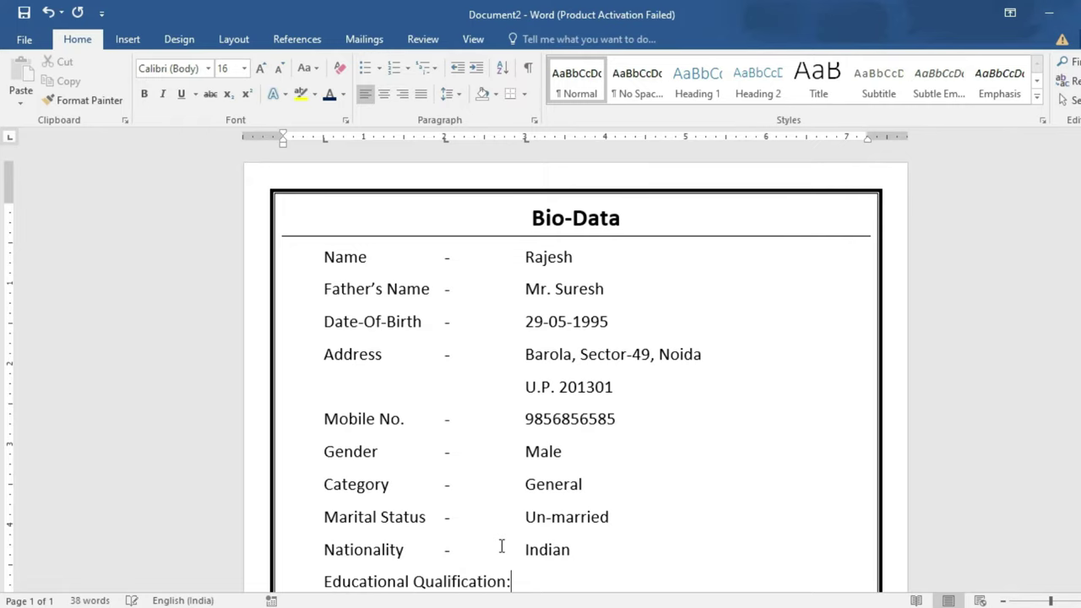
key(Return)
key(Tab)
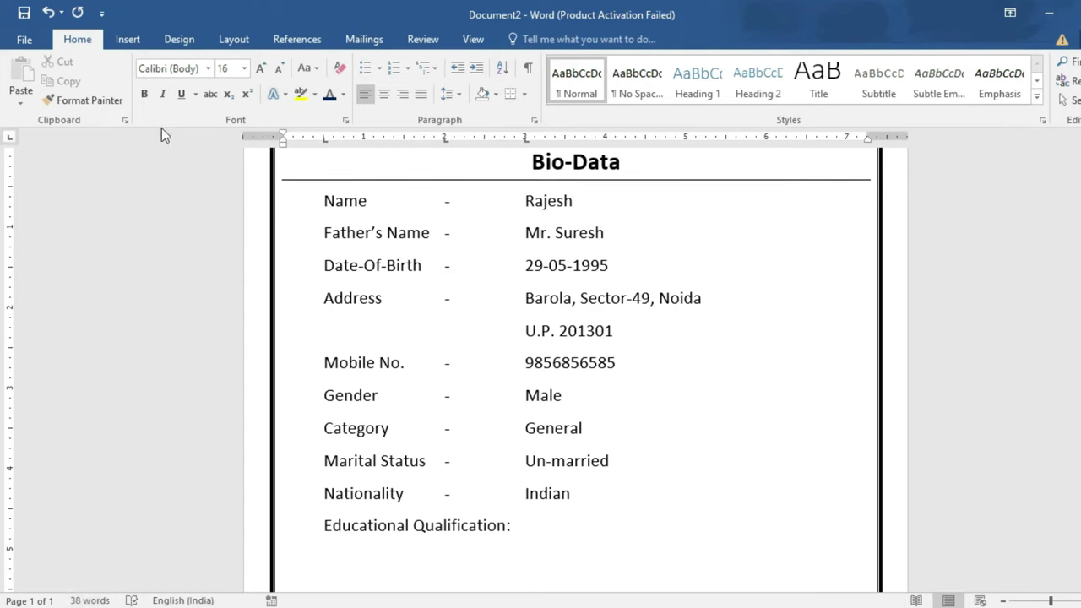
click(124, 40)
Insert a 5-column, 1-row table, narrow it, and move it under the heading
click(112, 90)
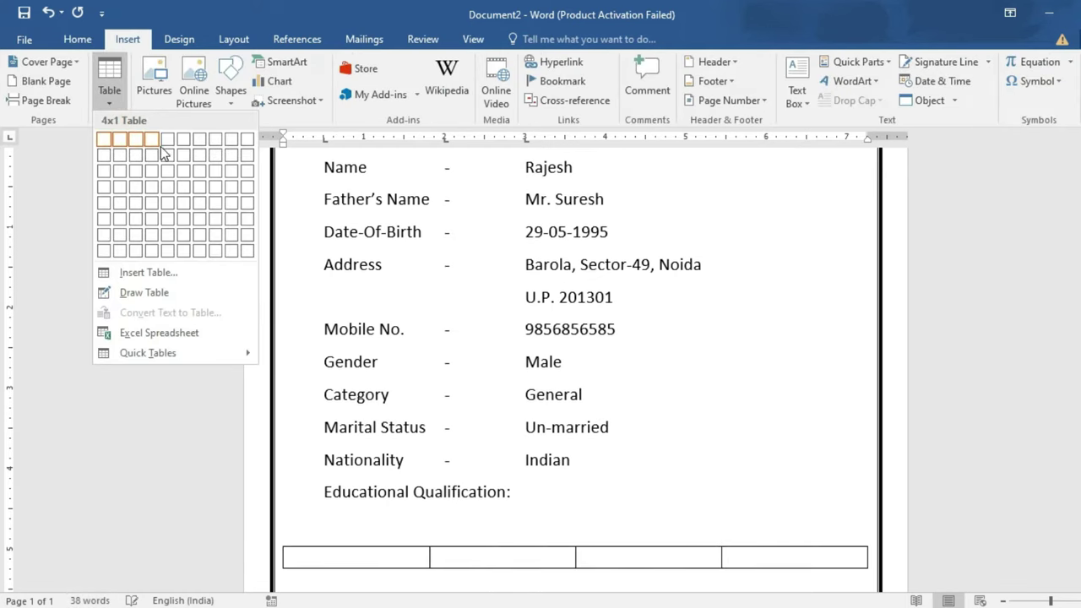
click(162, 143)
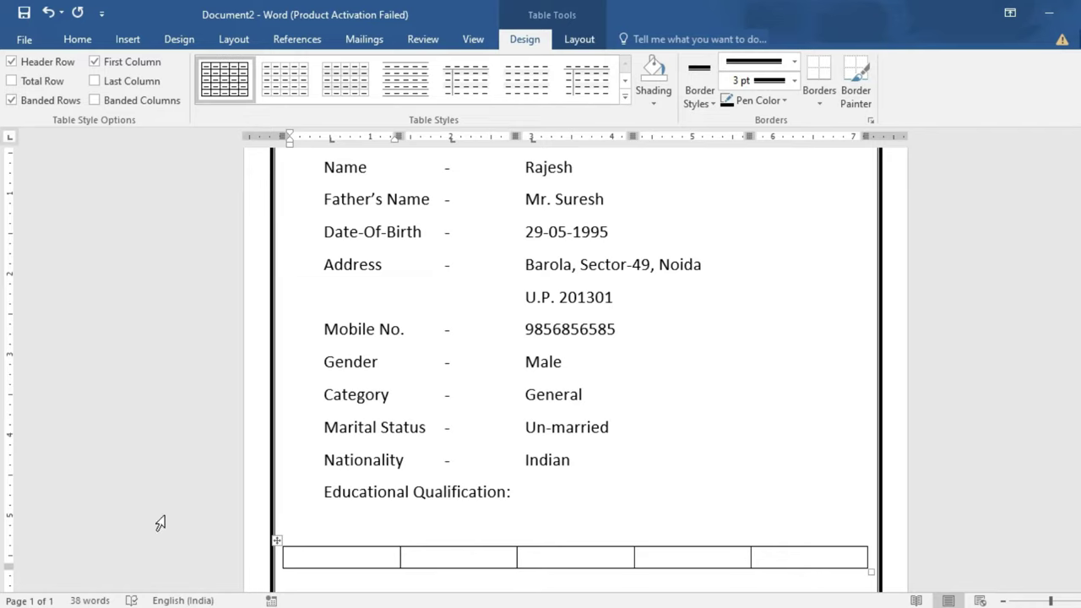
drag(873, 569, 827, 570)
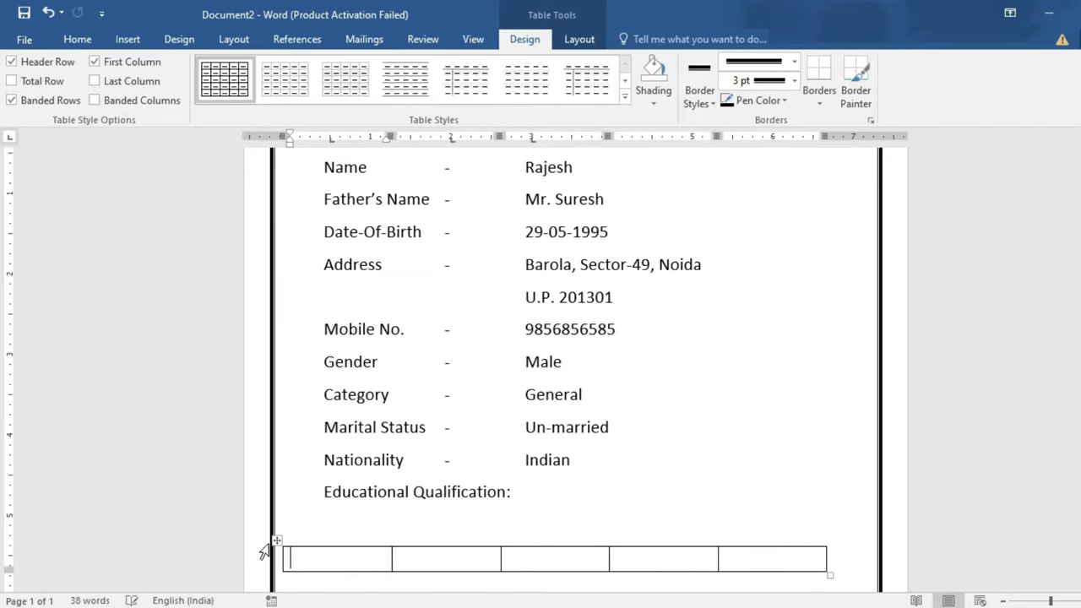
drag(277, 541, 320, 504)
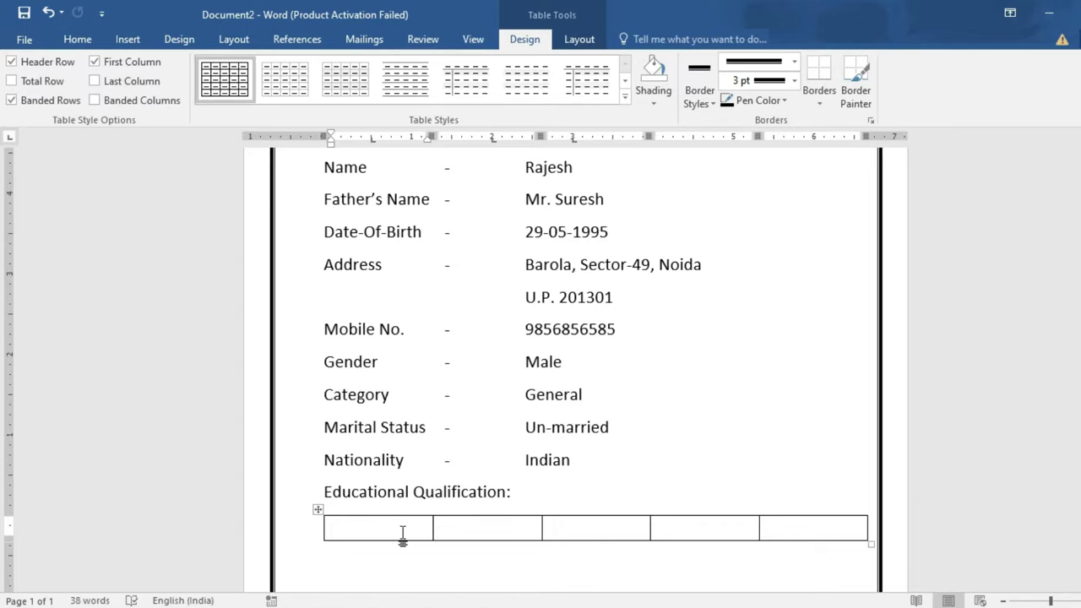
Enter the table headers Examination, Board, Year, Percentage and Stream, then add a second row
text(E)
text(xamination)
key(Tab)
text(Board)
key(Tab)
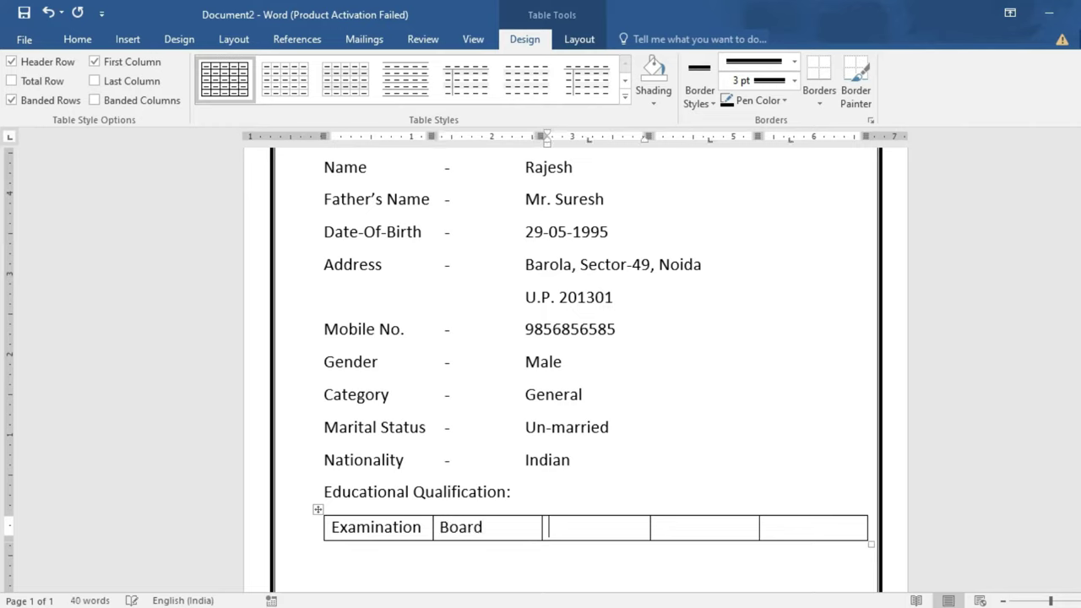
text(Year)
key(Tab)
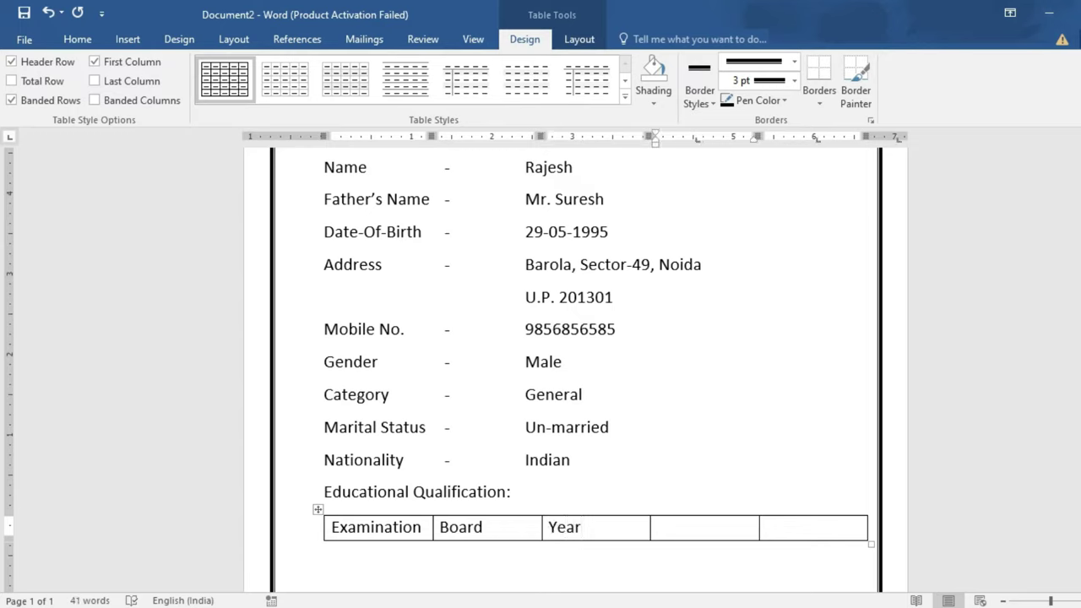
text(Percentage)
key(Tab)
text(Stream)
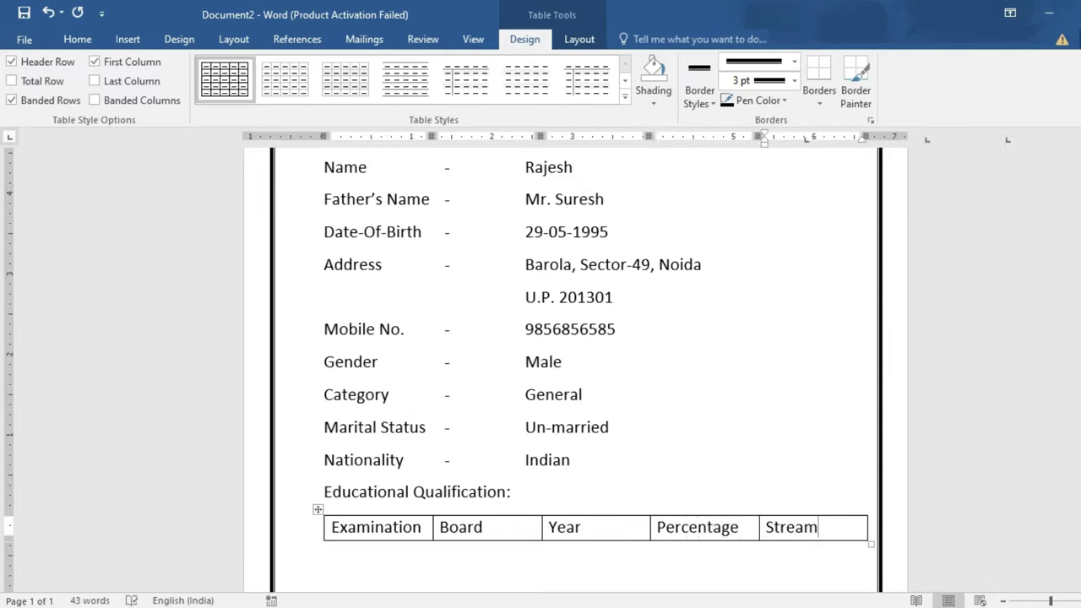
key(Tab)
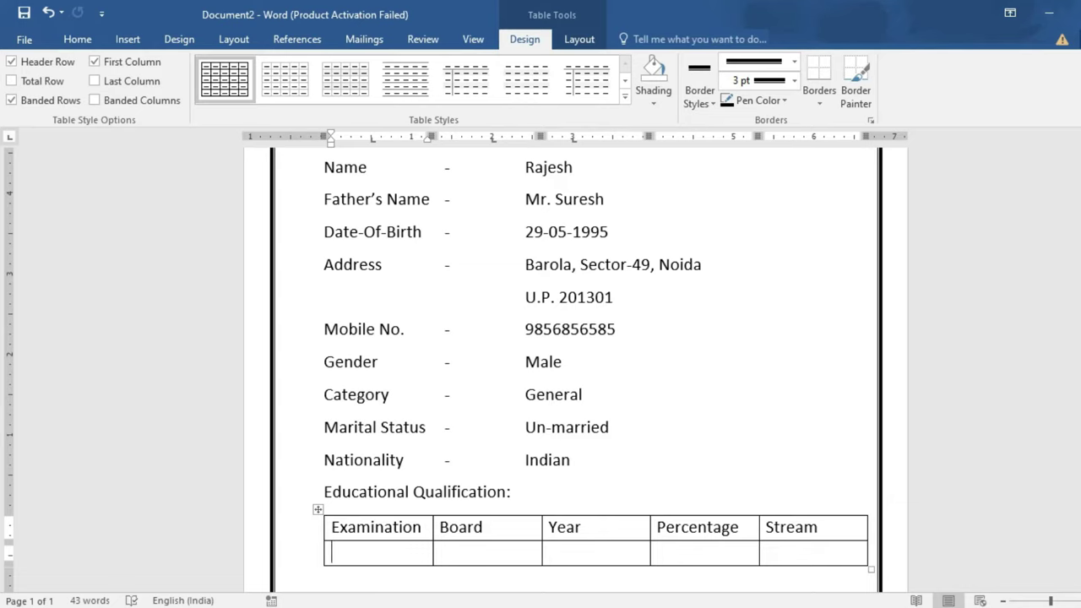
Fill the 10th row: HBSE, 2014, 67%, Science
text(10th)
key(Tab)
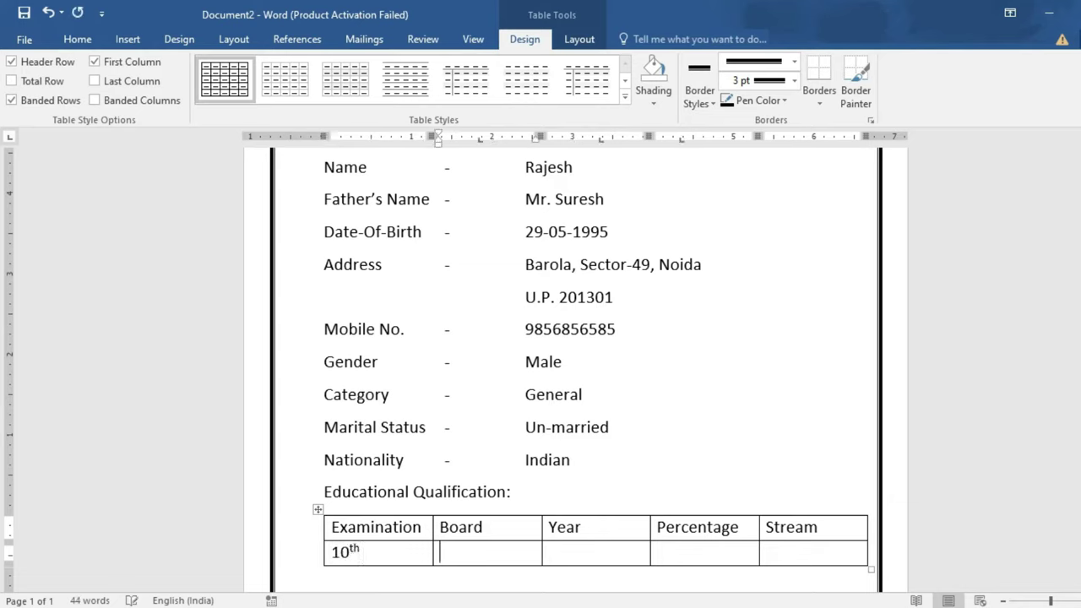
text(HBSE)
key(Tab)
text(2014)
key(Tab)
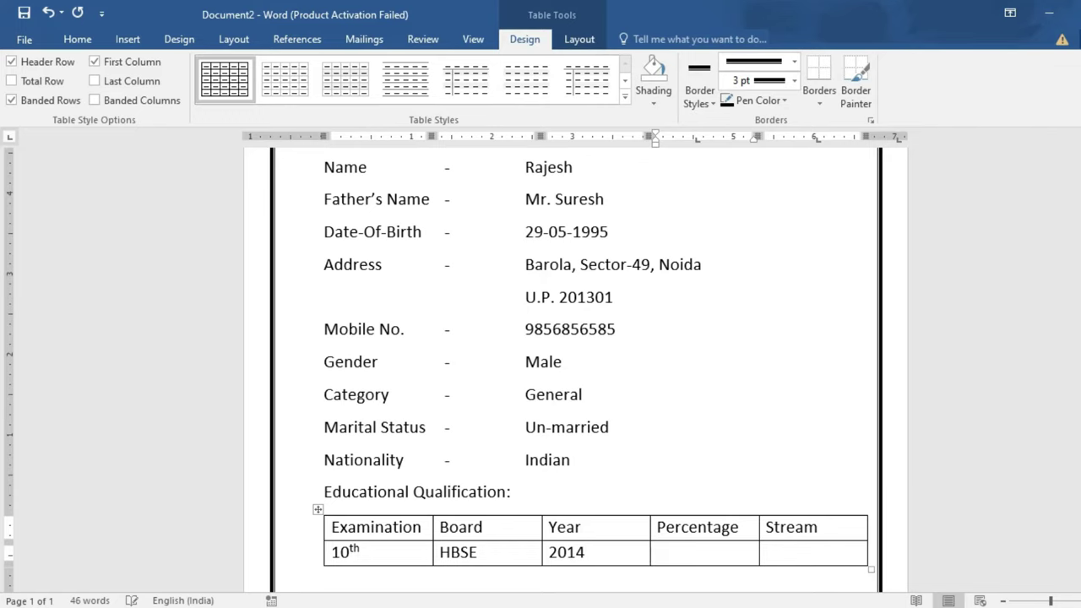
text(67%)
key(Tab)
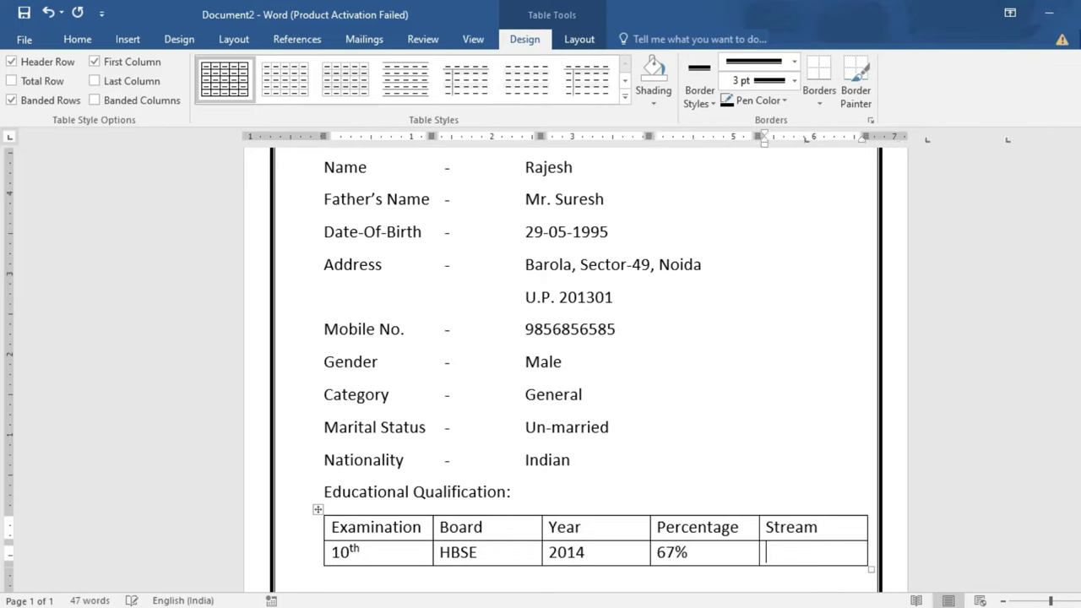
text(sc)
key(BackSpace)
key(BackSpace)
text(S)
text(ence)
Add the 12th row: HBSE, 2016, 84%, Science
key(Tab)
text(12th)
key(Tab)
text(HBSE)
key(Tab)
text(2016)
key(Tab)
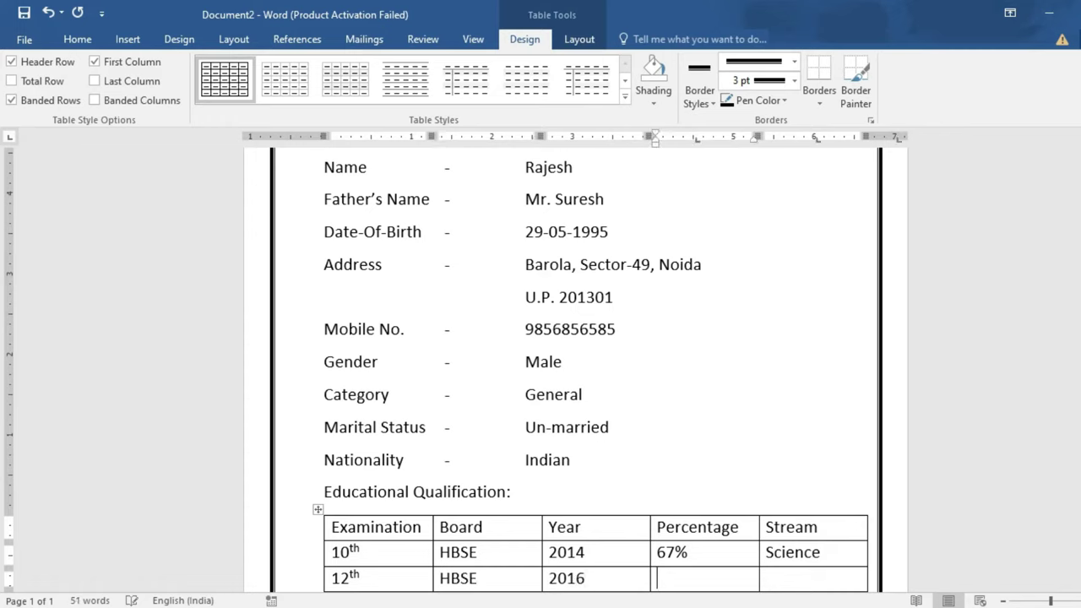
text(84%)
key(Tab)
text(sCI)
key(BackSpace)
key(BackSpace)
key(BackSpace)
text(Science)
Add the Graduation row: IGNOU, 2019, 4%, ARTS
key(Tab)
text(Graduation)
key(Tab)
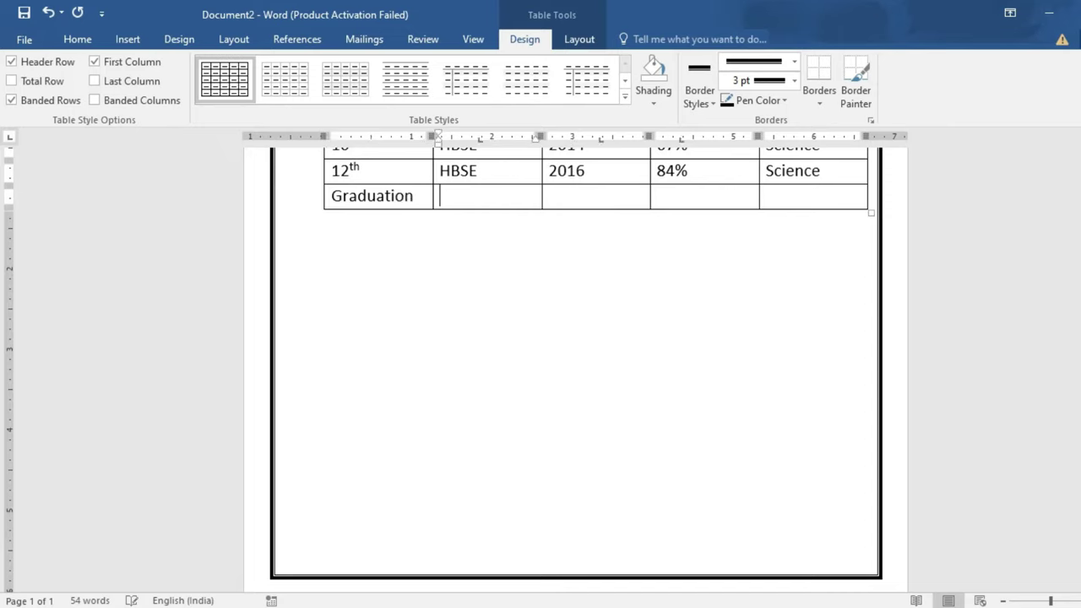
text(IGNOU)
key(Tab)
text(2019)
key(Tab)
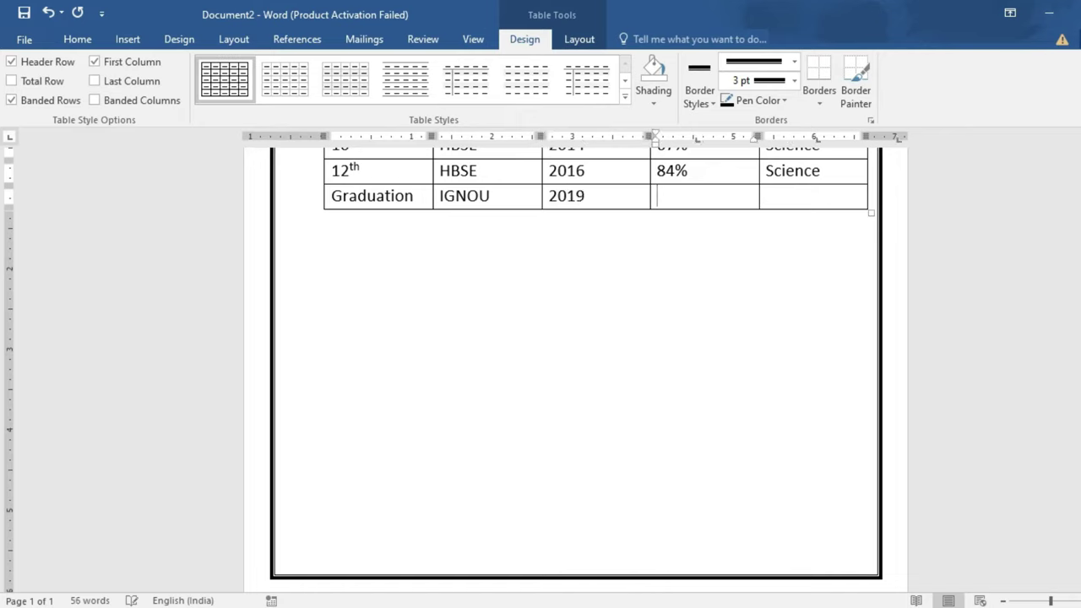
text(74%)
key(Tab)
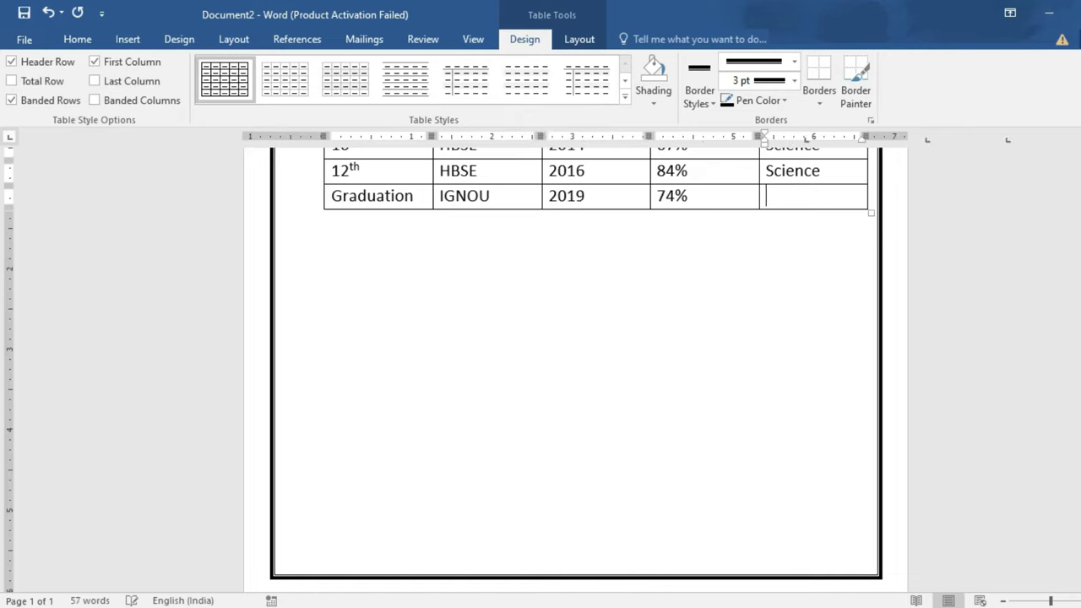
text(aR)
key(BackSpace)
key(BackSpace)
text(ARTS)
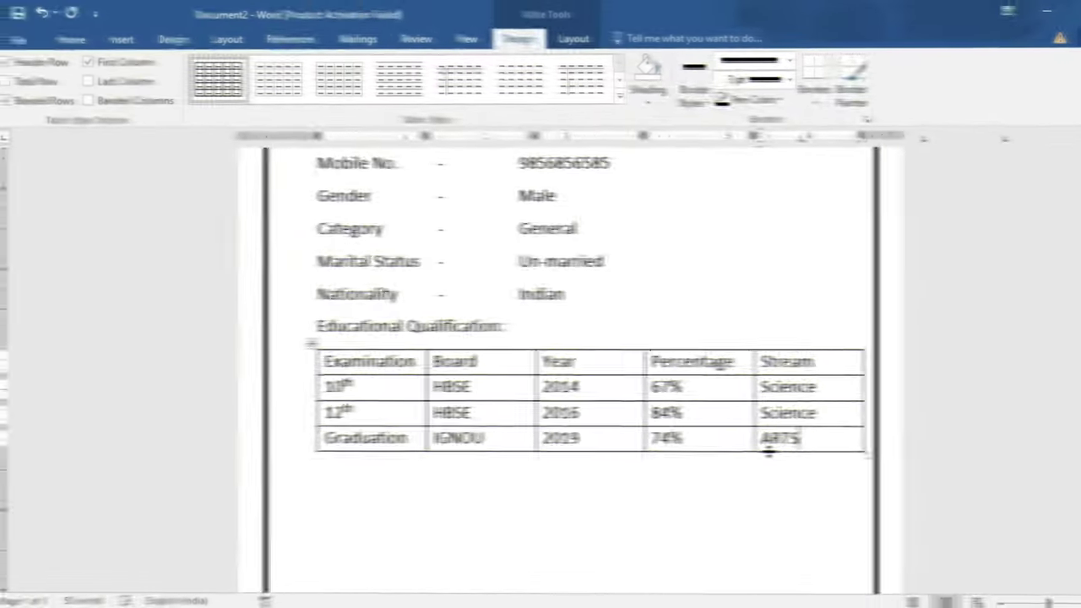
Below the table, add 'Extra Qualification:' with '1. Diploma in Computer Application from ECC Education in 2020.'
click(772, 451)
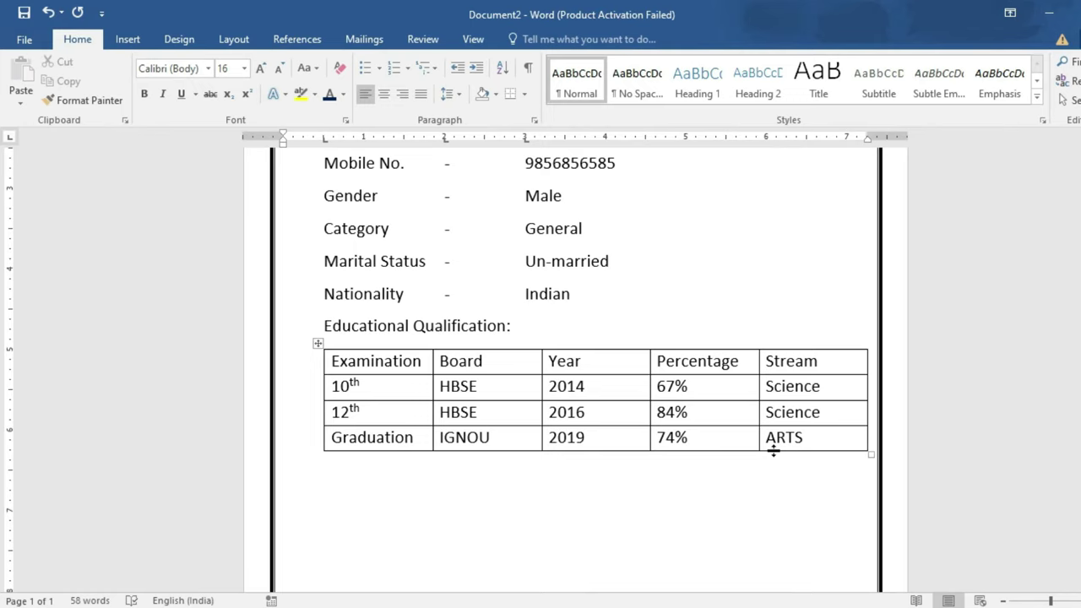
key(Return)
key(Tab)
text(E)
key(BackSpace)
text(Extra Qualification:)
key(Return)
text(1.)
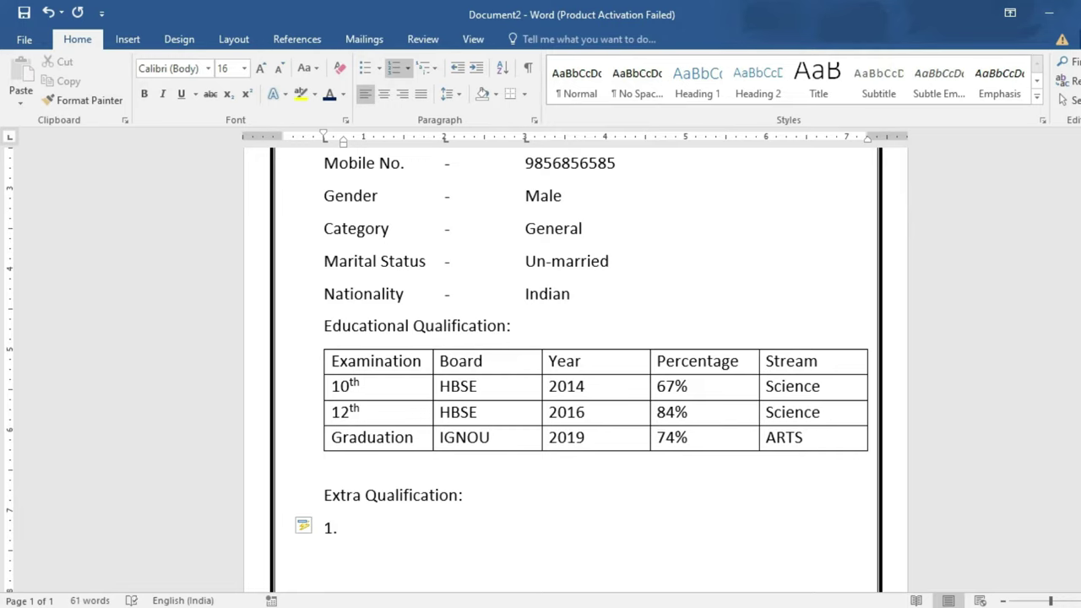
text( Diploma in Computer )
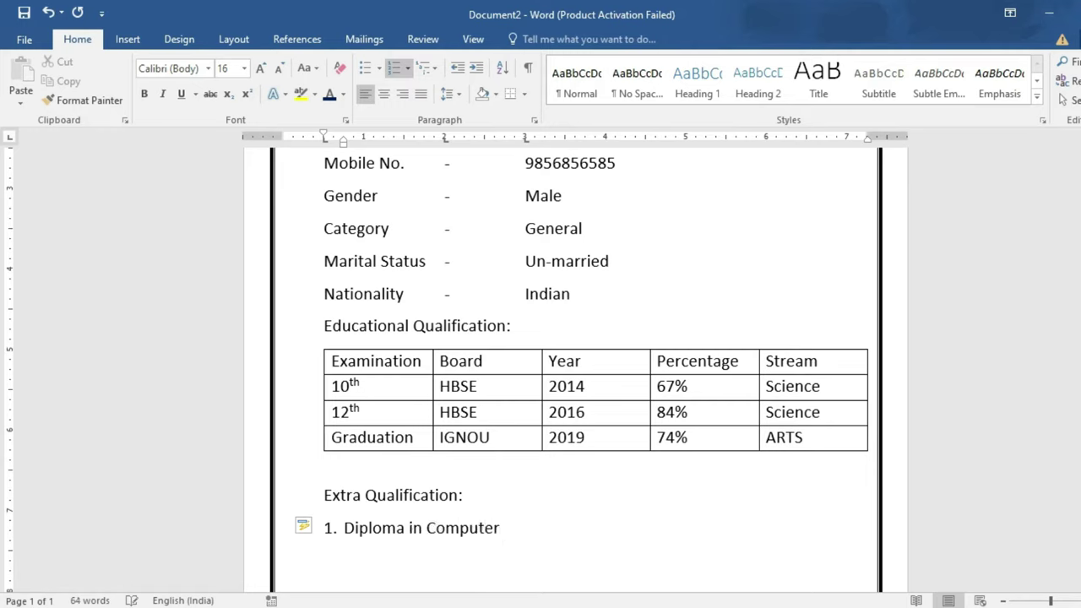
text(Application from ECC Education in 2020.)
Start an unnumbered 'Working Experience' heading on a new line after the diploma entry
key(Return)
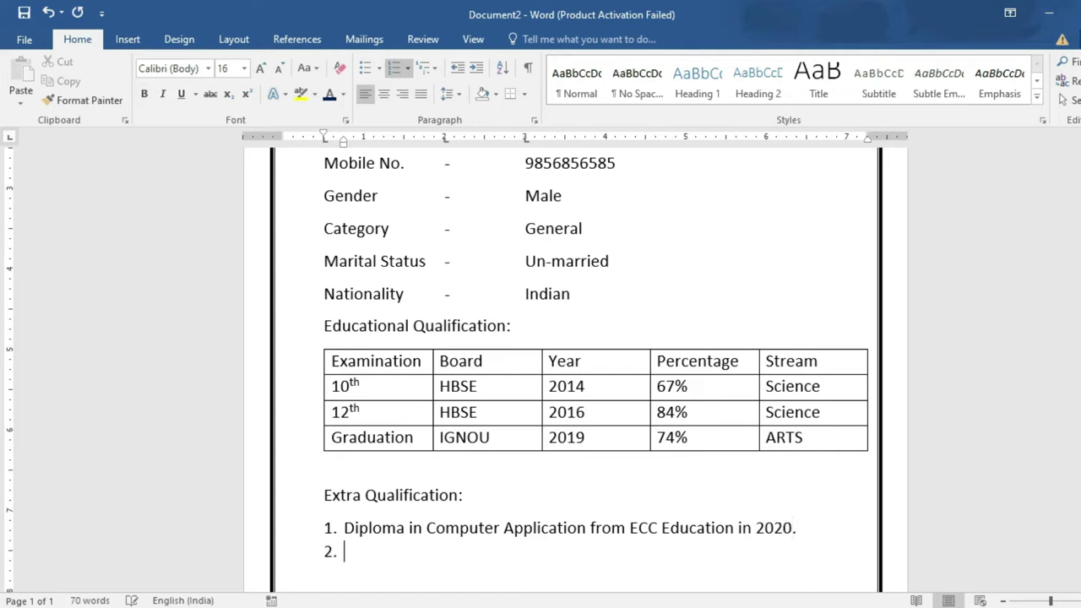
key(Return)
key(BackSpace)
text(Working Experice)
key(BackSpace)
key(BackSpace)
Finish 'Working Experience:' and add item 1: '6 Months experience as a customer support in B.P.O.'
text(ence:)
key(Return)
text(1. 6 Months)
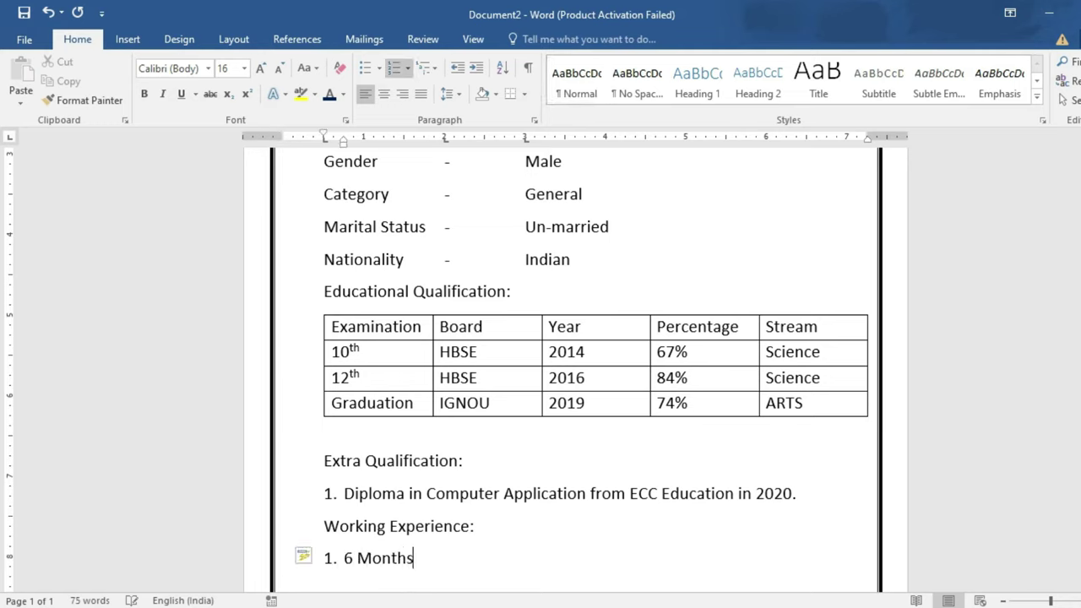
key(BackSpace)
key(BackSpace)
text(x)
key(BackSpace)
text(exper)
key(BackSpace)
key(BackSpace)
text(rience in)
key(BackSpace)
key(BackSpace)
text(as a co)
key(BackSpace)
text(ustomer exce)
key(BackSpace)
key(BackSpace)
text(ecu)
key(BackSpace)
key(BackSpace)
key(BackSpace)
key(BackSpace)
key(BackSpace)
text(support in B.)
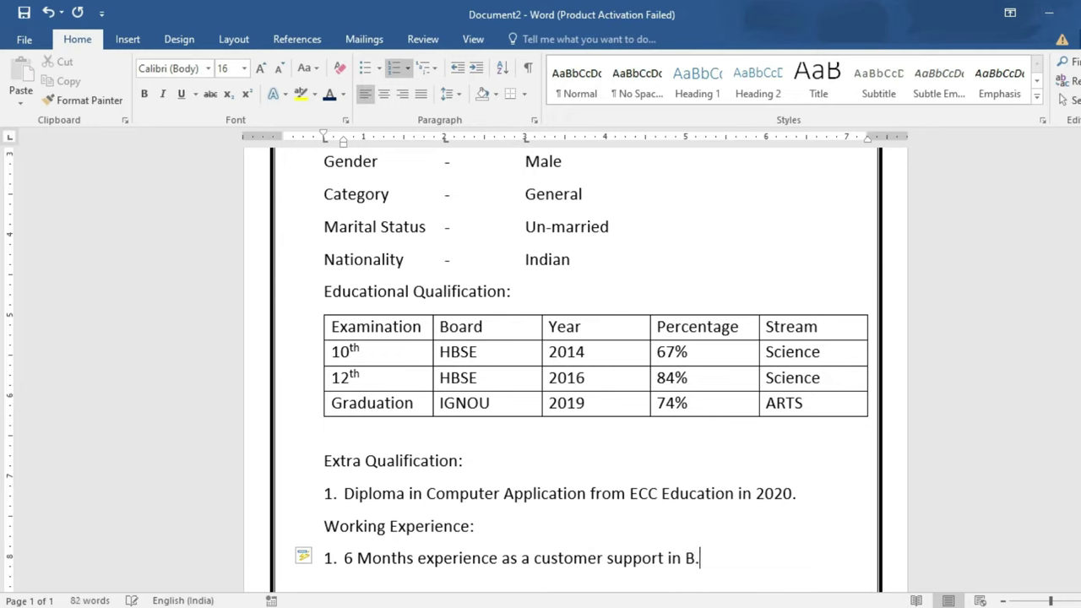
text(P.O.)
Add the second item, '8 Months experience as a customer support in L.', awaiting the final initial
key(Return)
text(8)
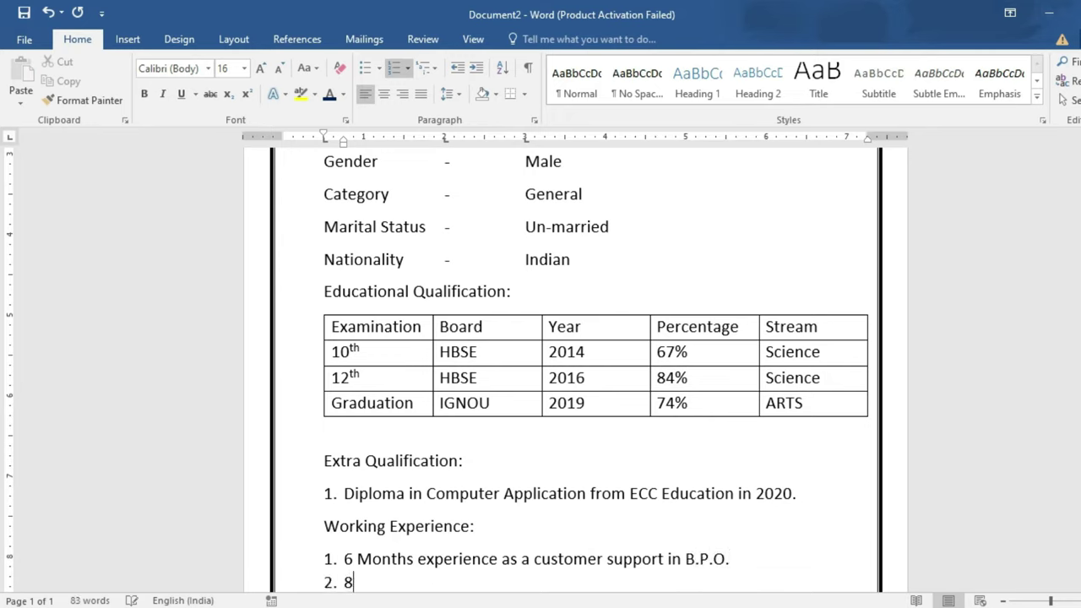
text(Mont)
key(BackSpace)
key(BackSpace)
key(BackSpace)
key(BackSpace)
text(m)
key(BackSpace)
text(Months experience as a customer support inL.F.)
Finish 'L.G.' and add 'Declaration:- I hereby declare that all the information given here is true…' right below
key(BackSpace)
key(BackSpace)
text(G.)
scroll(574, 354, down, 3)
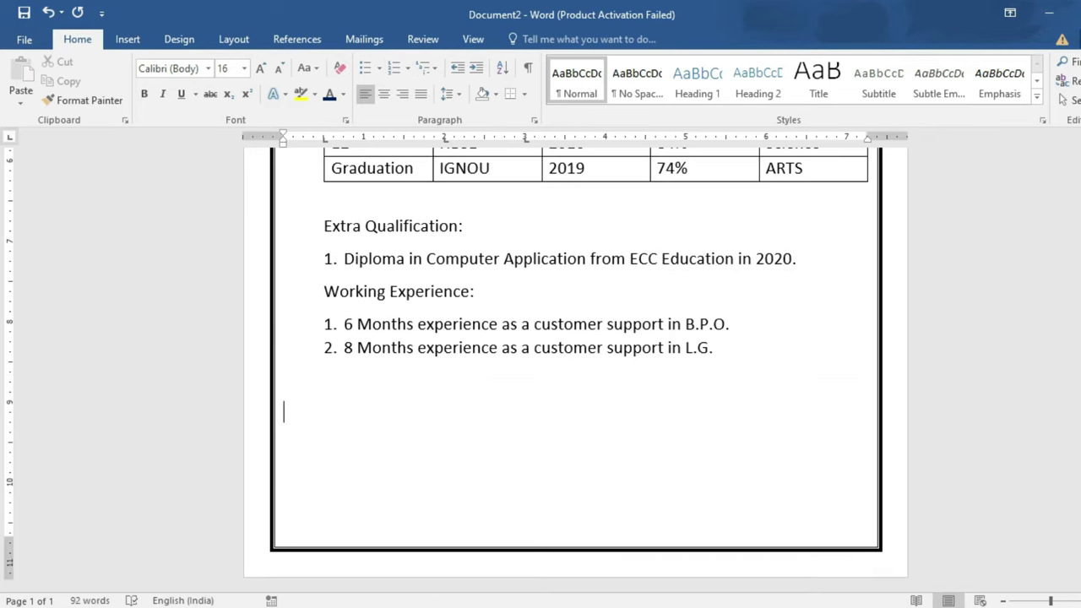
text(de)
key(BackSpace)
key(BackSpace)
text(d)
key(BackSpace)
text(Declaration:- I here)
key(BackSpace)
key(BackSpace)
text(ere)
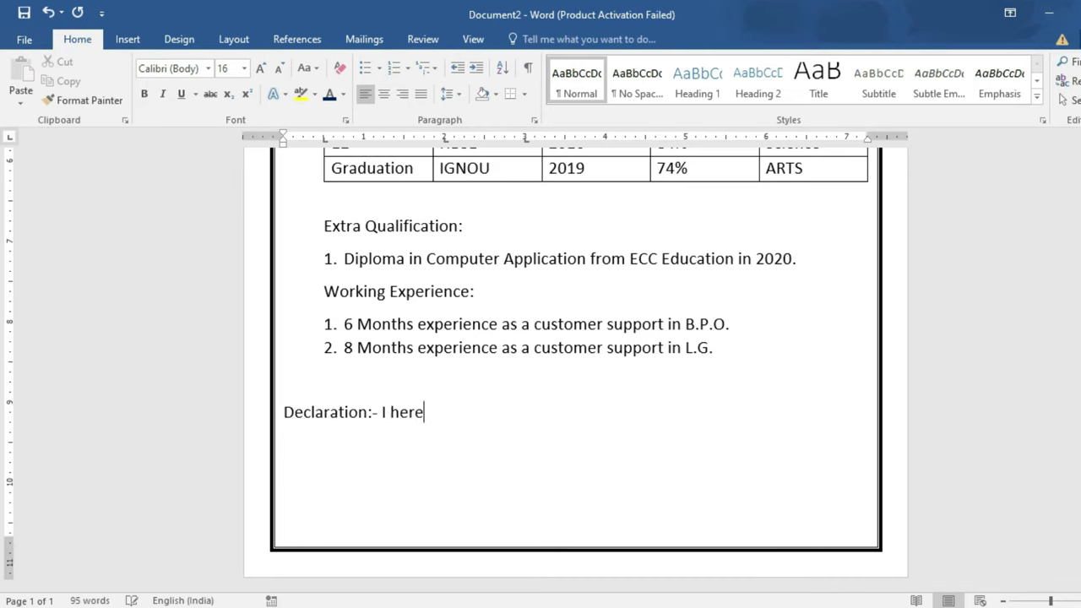
text(by declare that all the )
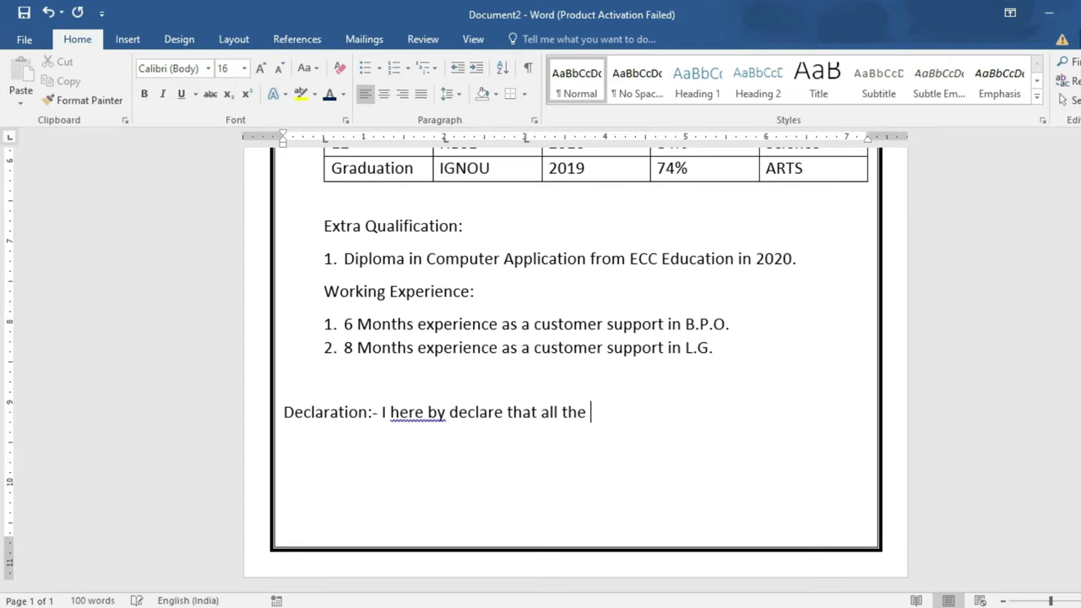
text(information given )
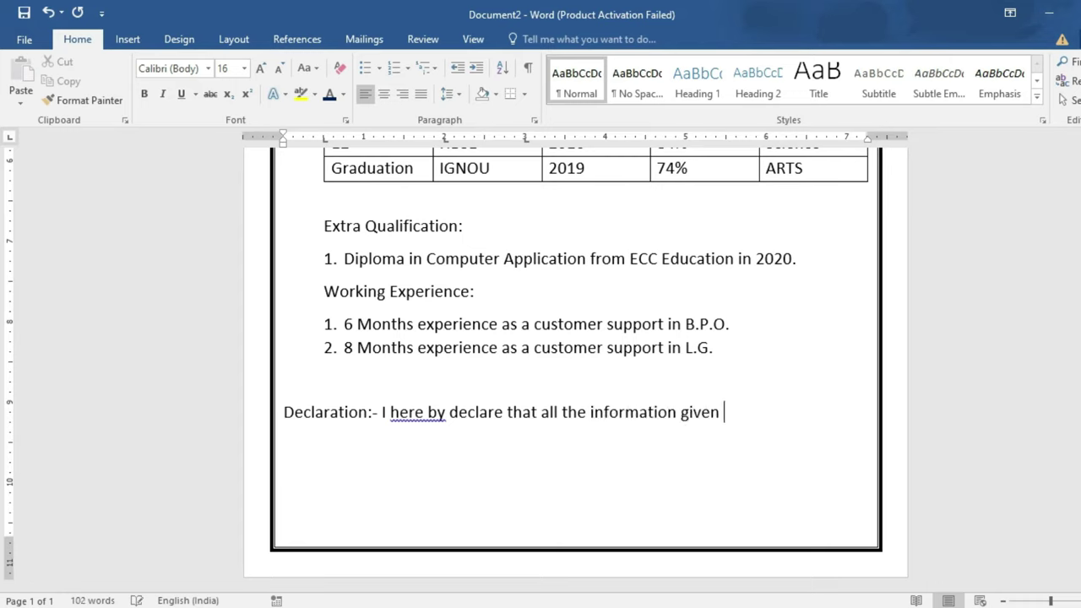
text(here is true as best of my knowledge.)
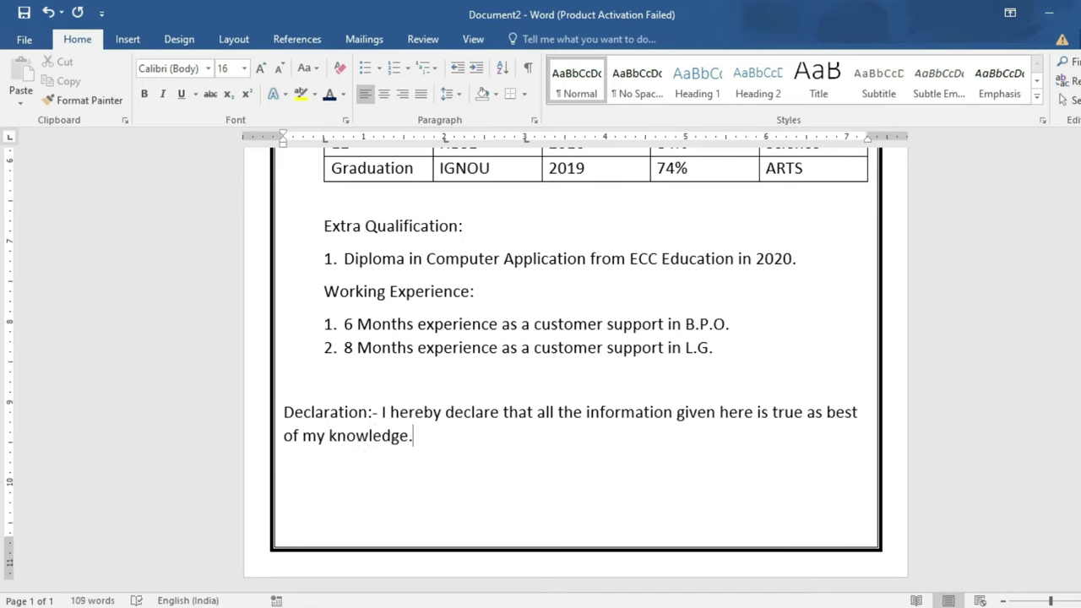
click(301, 386)
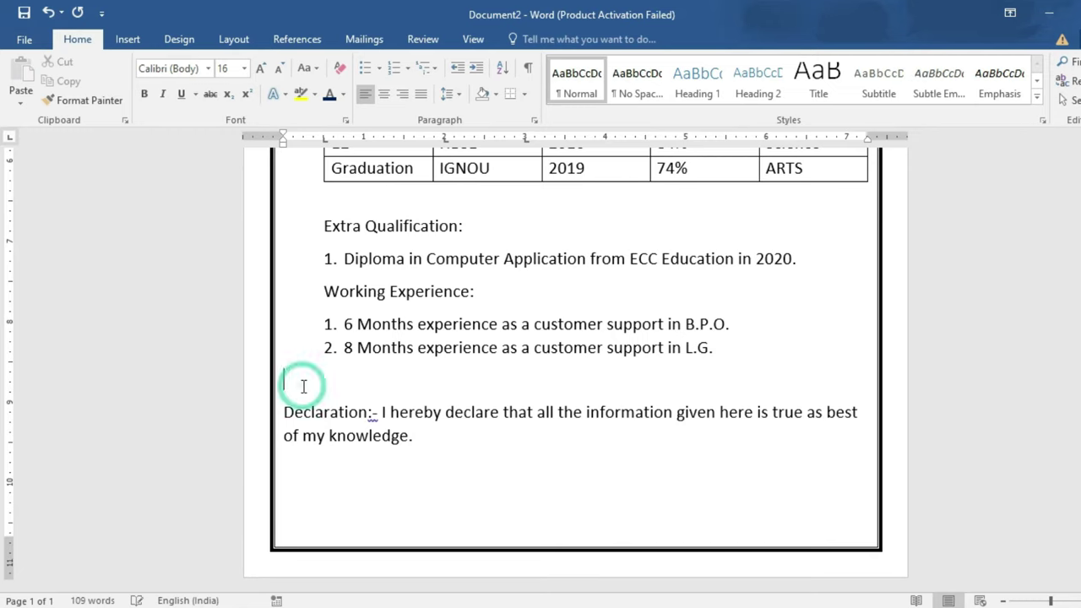
key(BackSpace)
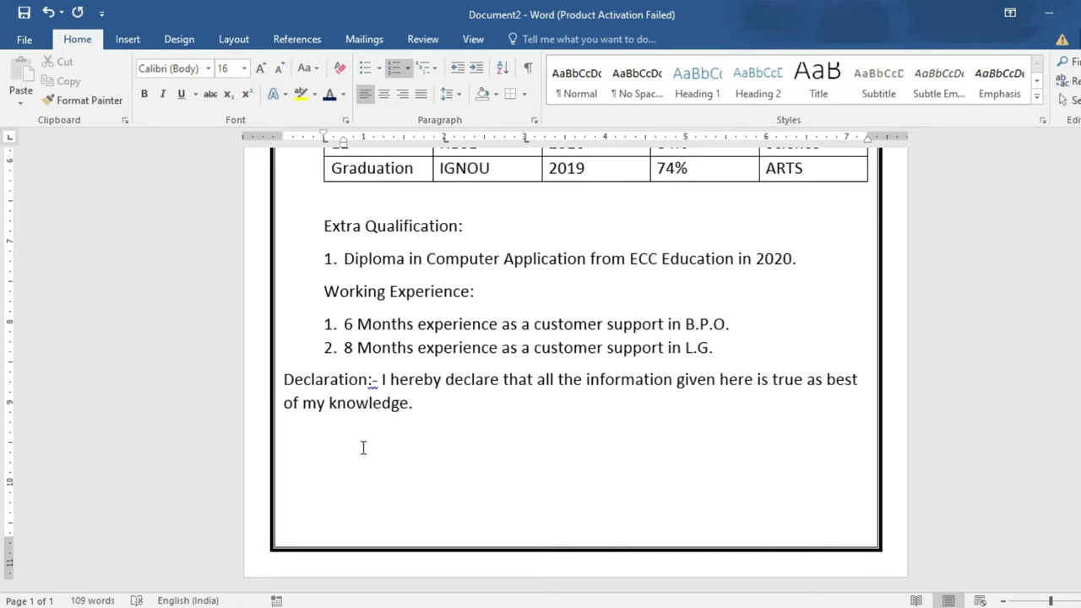
Add an indented 'Date: ___;____/_____' line below the declaration
click(422, 402)
key(Return)
key(Tab)
text(Date:)
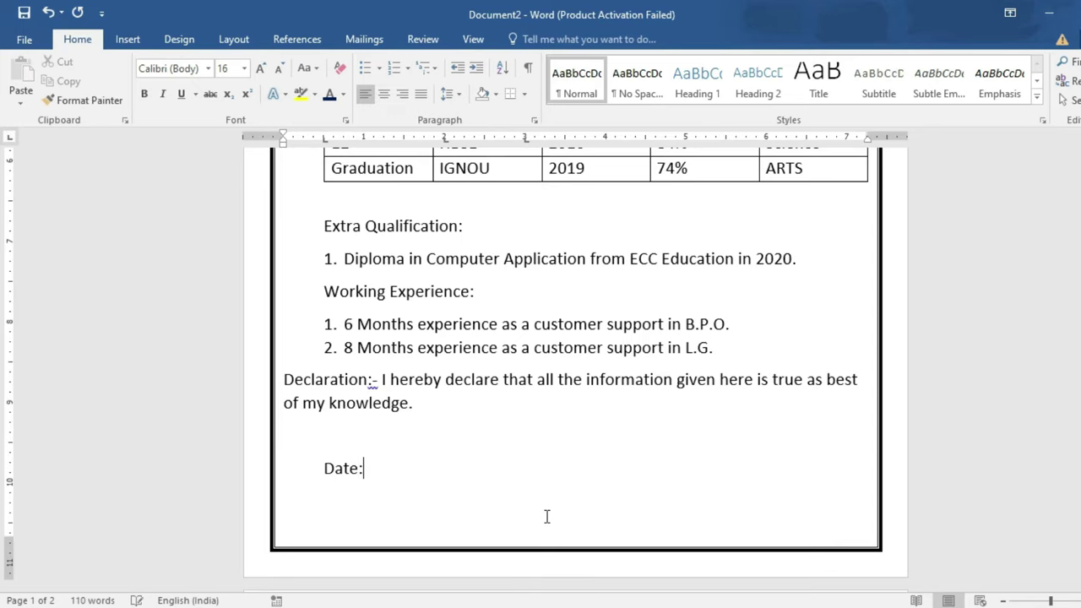
text( ___)
text(;)
text(____)
text(/)
text(____)
text(_)
Add a 'Place: ______________' line with Signature tabbed right, and bold the Date and Place lines
key(Return)
key(Tab)
text(Place: ______________)
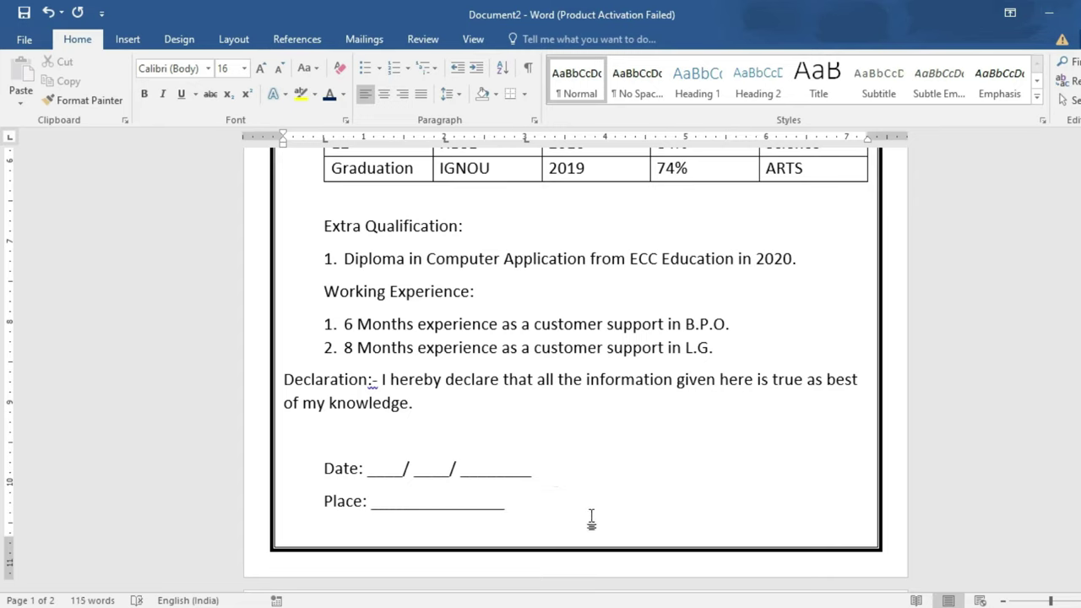
key(Tab)
key(Tab)
key(Tab)
text(Sig)
key(BackSpace)
text(ignature)
drag(813, 502, 328, 470)
key(ctrl+b)
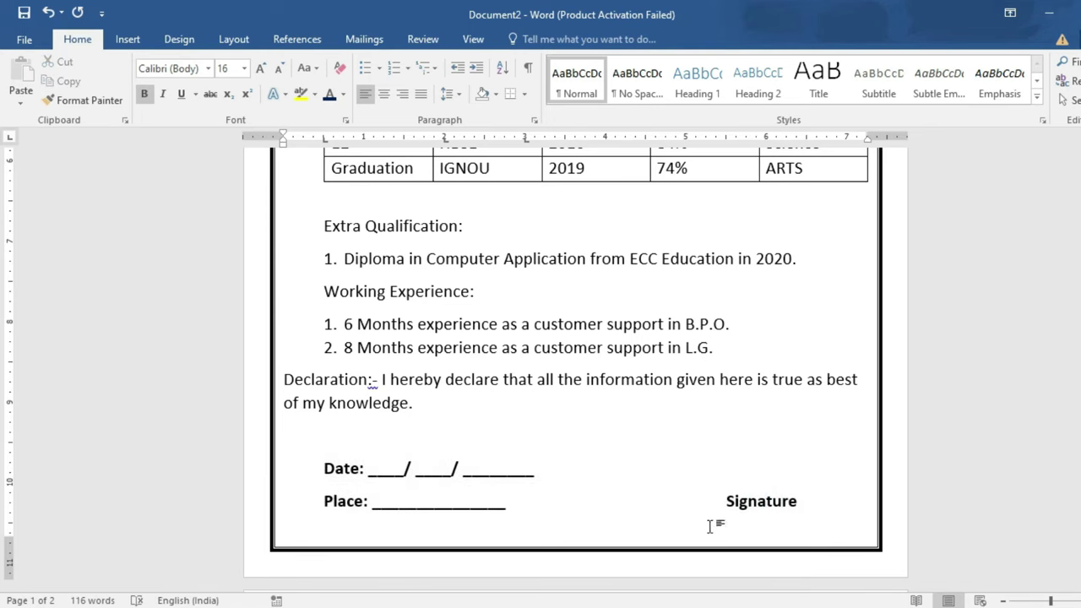
Draw a straight horizontal line just above the word Signature
click(725, 501)
click(131, 42)
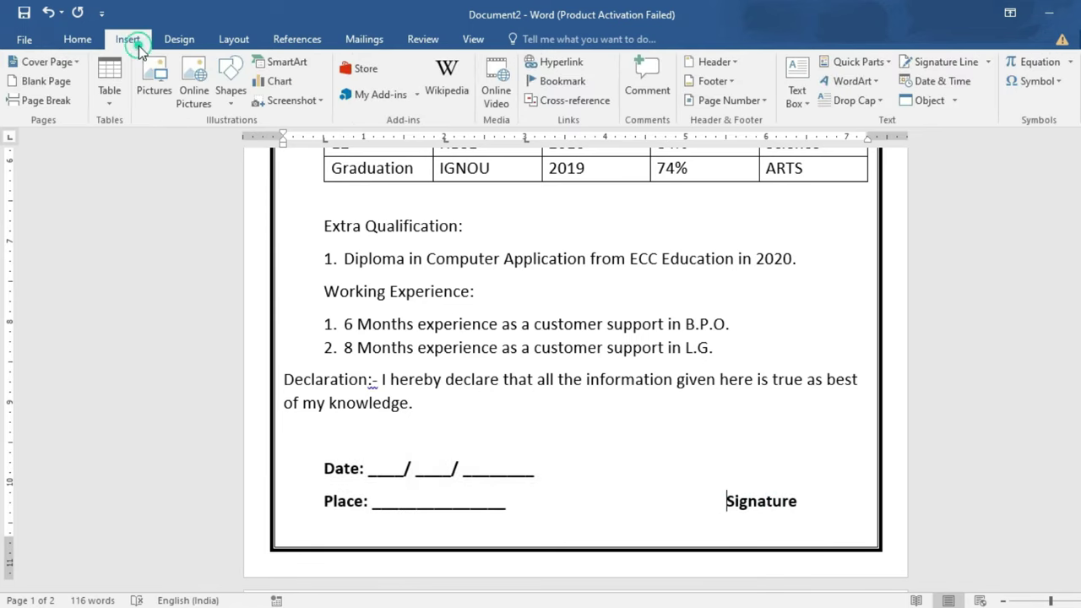
click(232, 100)
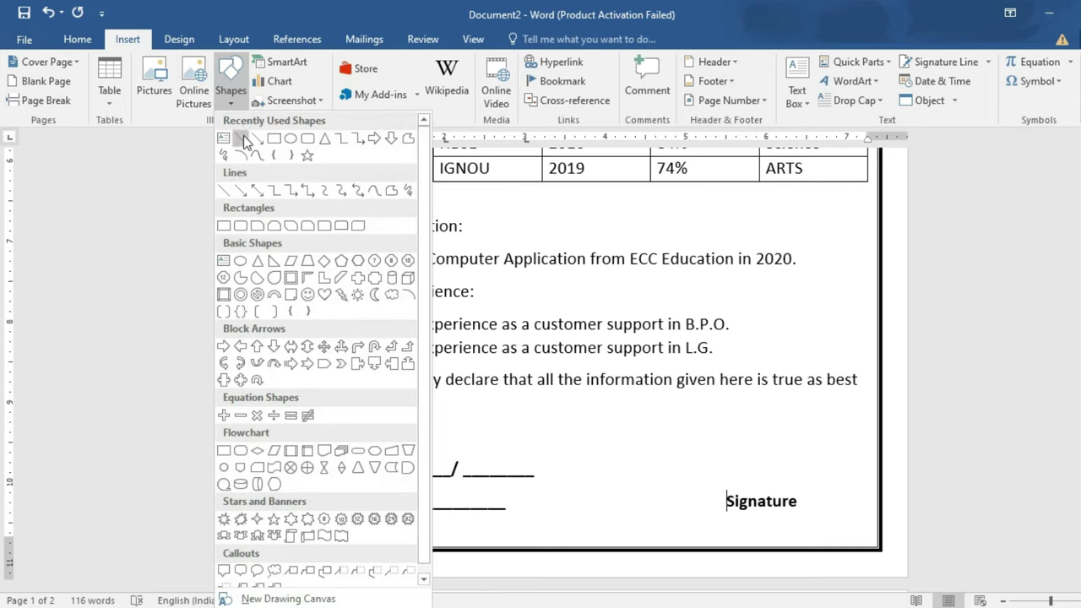
click(244, 141)
drag(679, 483, 835, 482)
drag(678, 485, 677, 492)
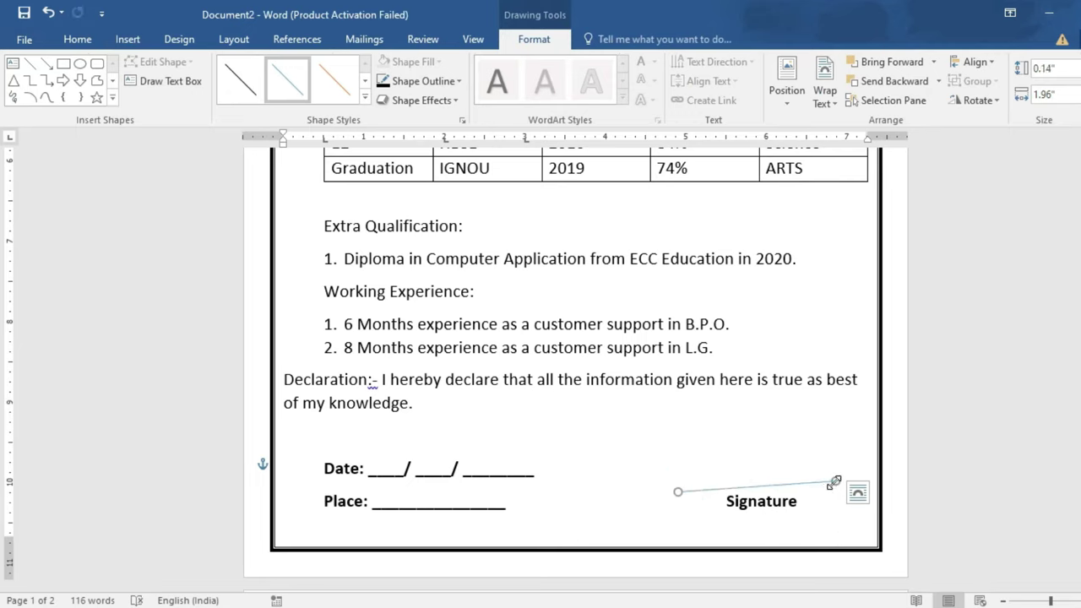
drag(834, 481, 833, 490)
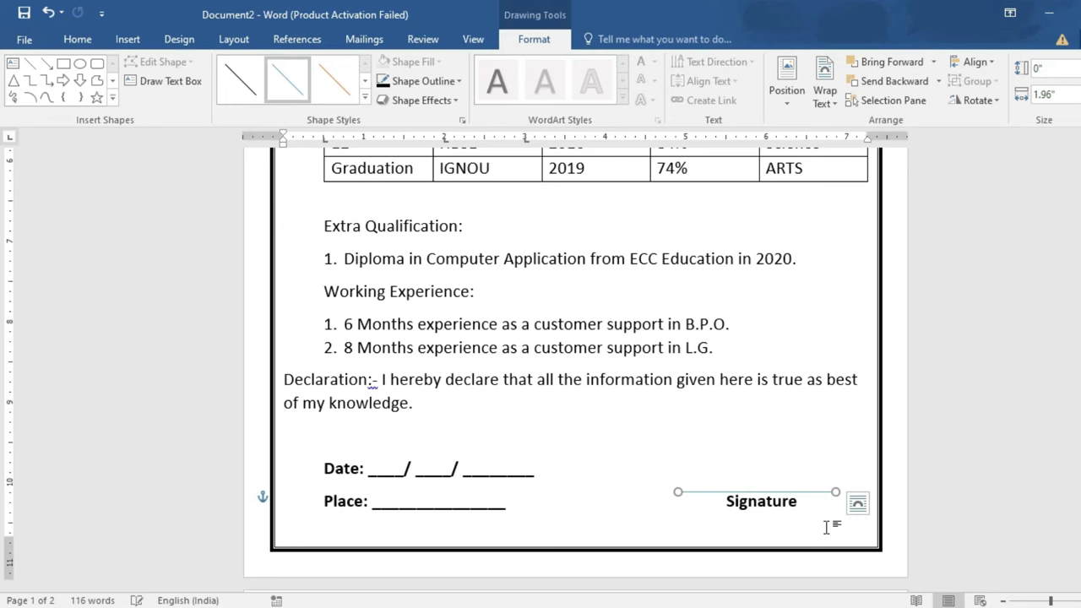
Give the signature line a black outline with 1½ pt weight
click(403, 81)
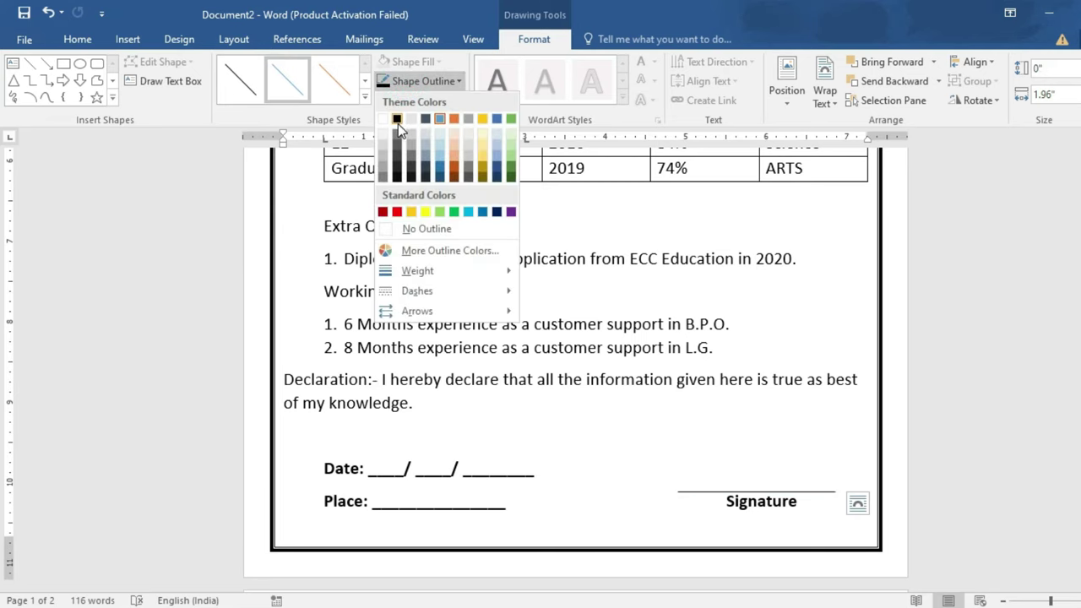
click(398, 118)
click(435, 84)
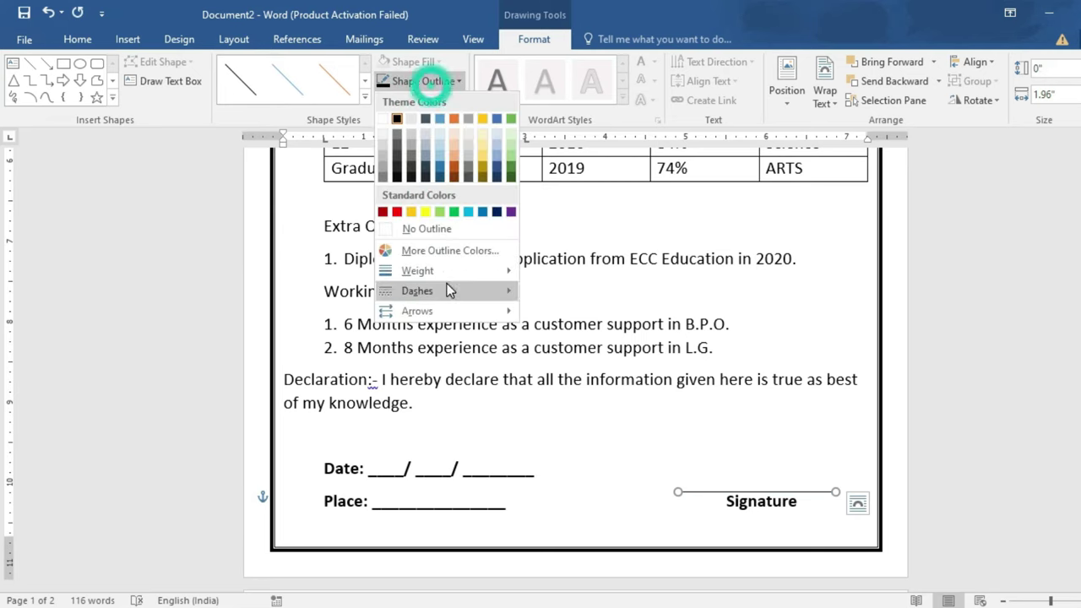
mouse_move(446, 270)
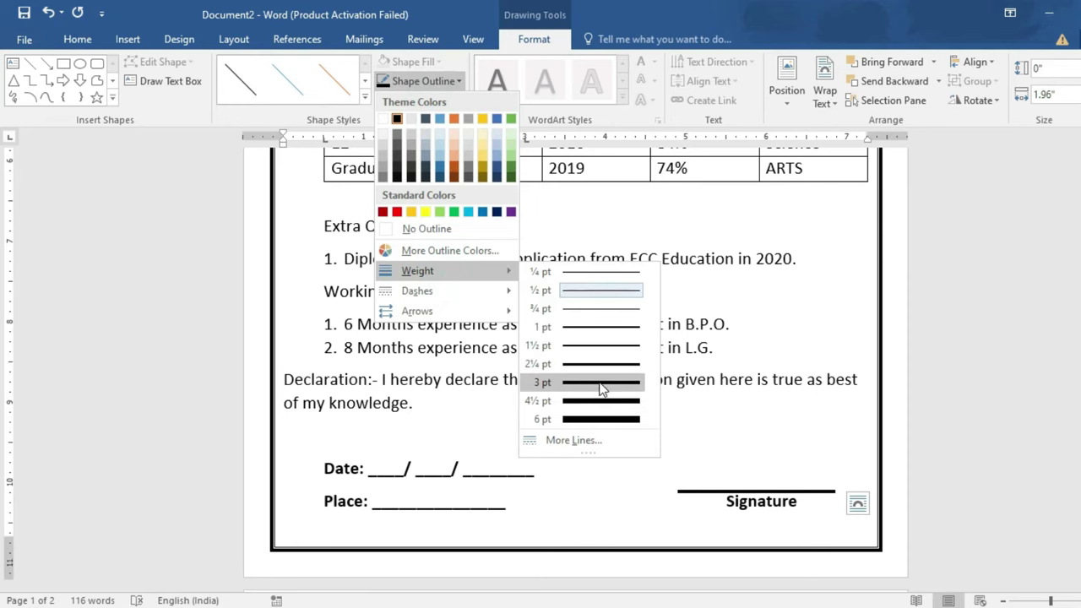
click(600, 346)
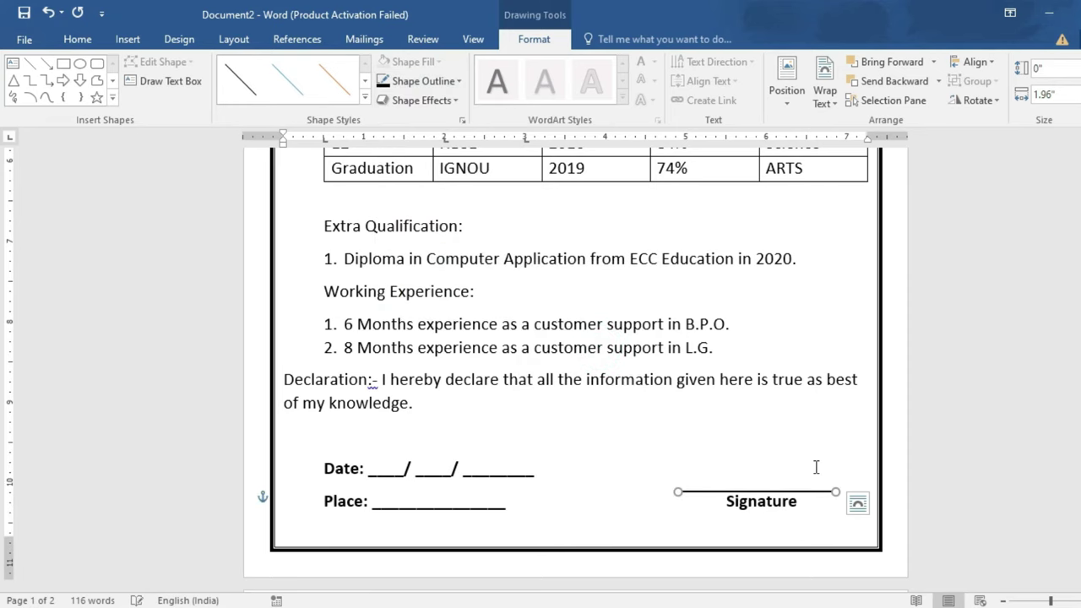
click(988, 410)
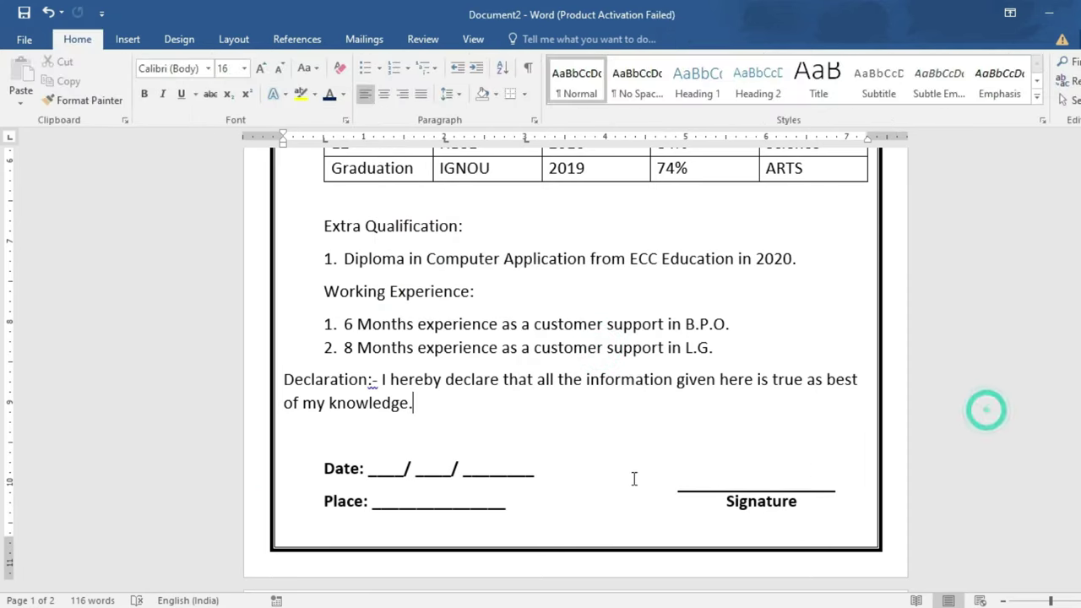
scroll(699, 439, up, 3)
scroll(699, 439, up, 1)
scroll(699, 439, up, 5)
scroll(699, 439, up, 1)
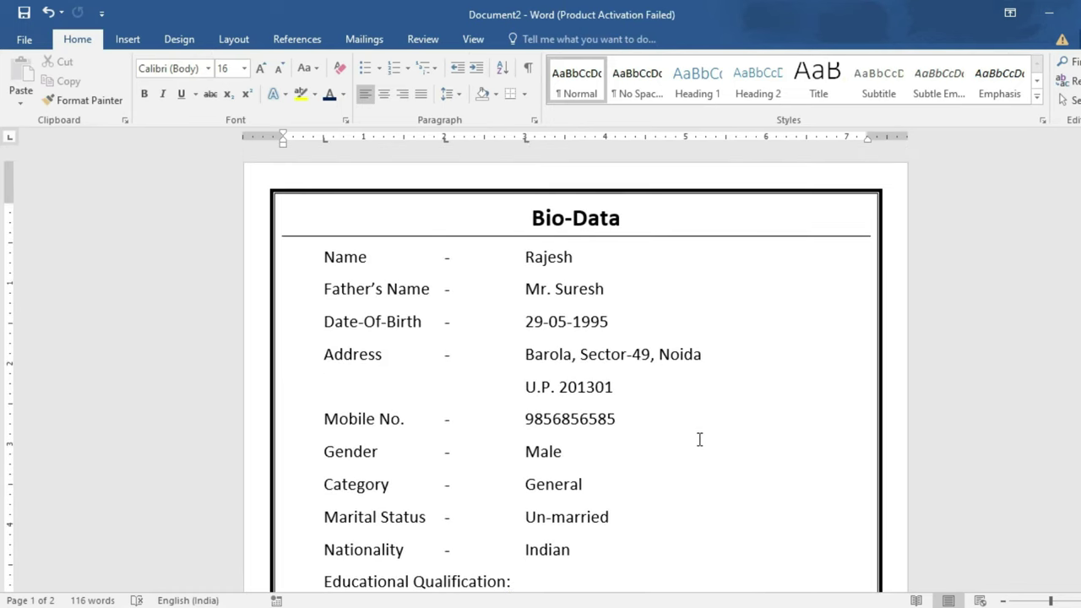
Insert the picture file 'images' from the Downloads folder
click(138, 39)
click(157, 100)
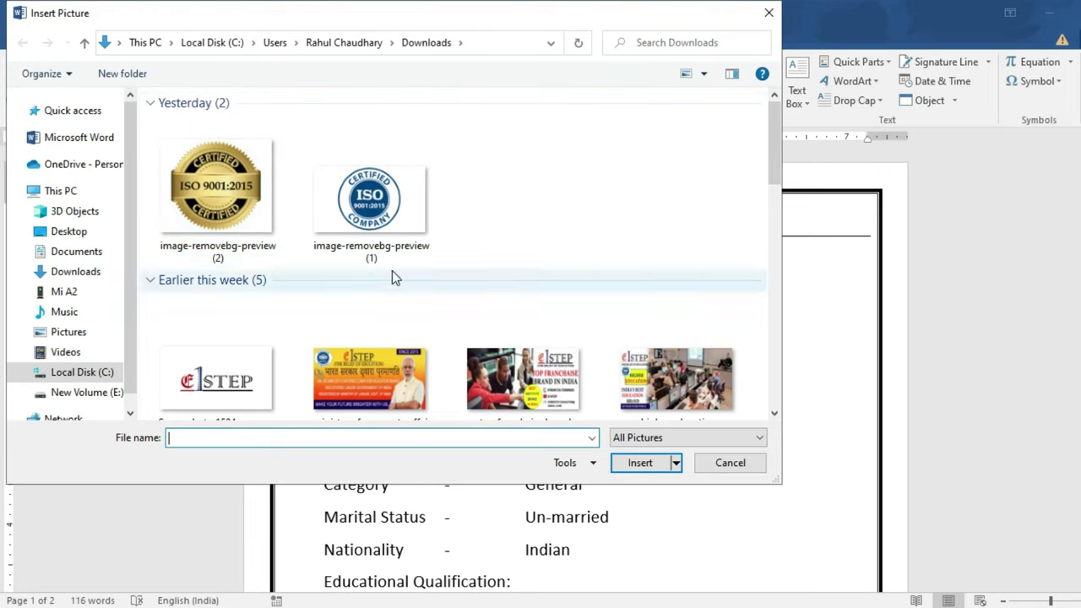
scroll(517, 238, down, 5)
scroll(517, 237, down, 5)
click(371, 219)
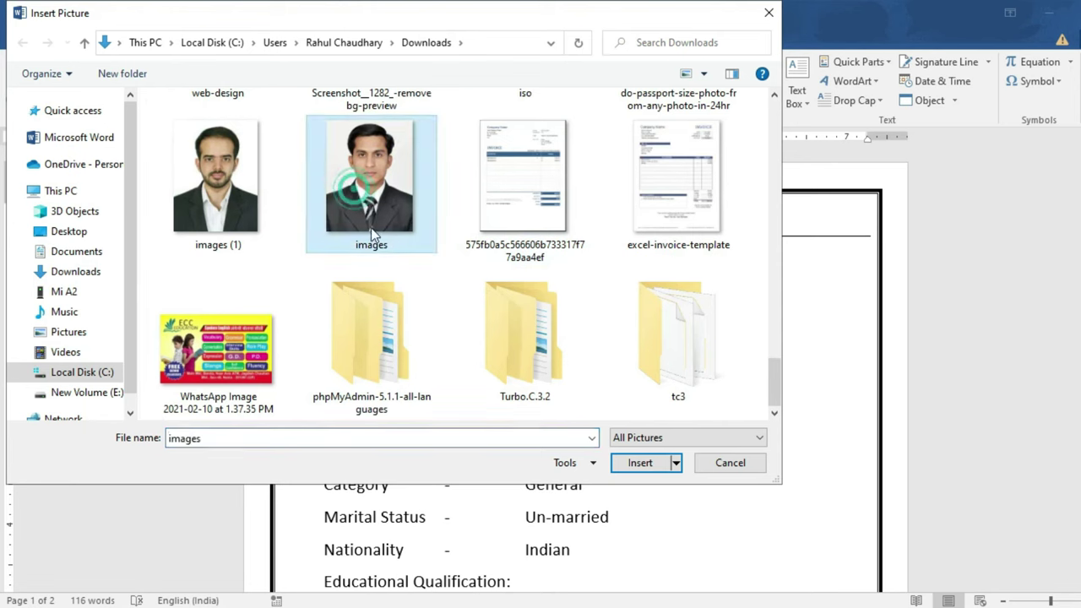
click(627, 465)
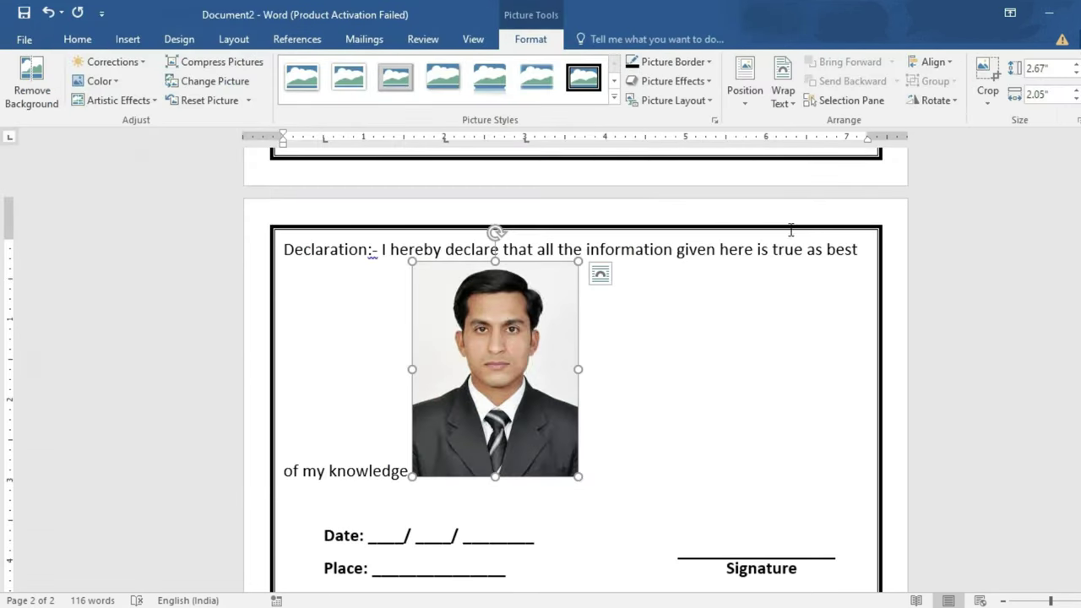
Set the photo to In Front of Text, shrink it, and place it at page 1's top-right
click(782, 95)
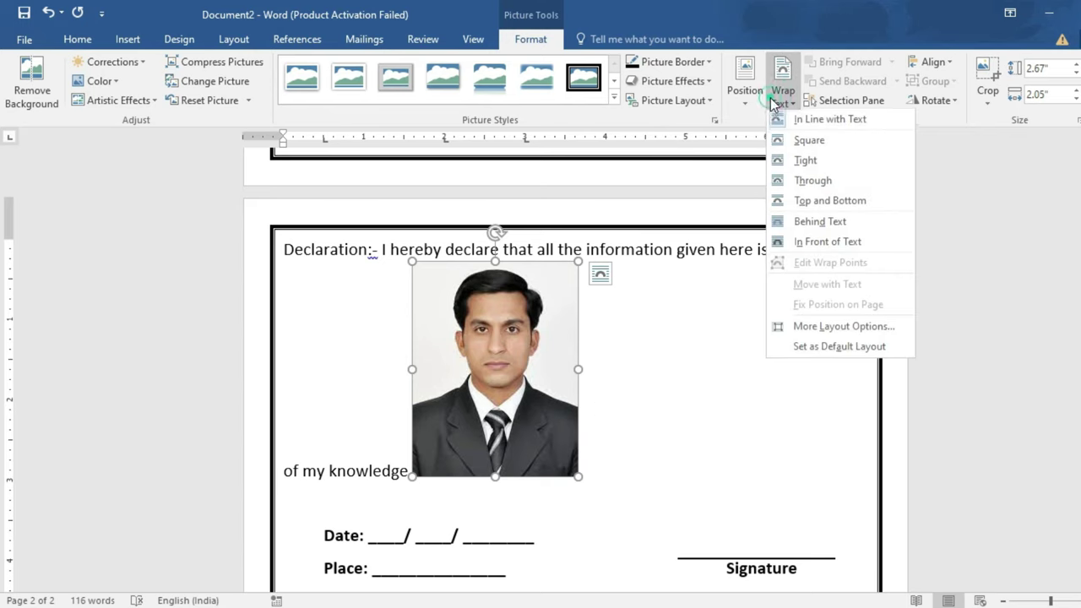
click(806, 243)
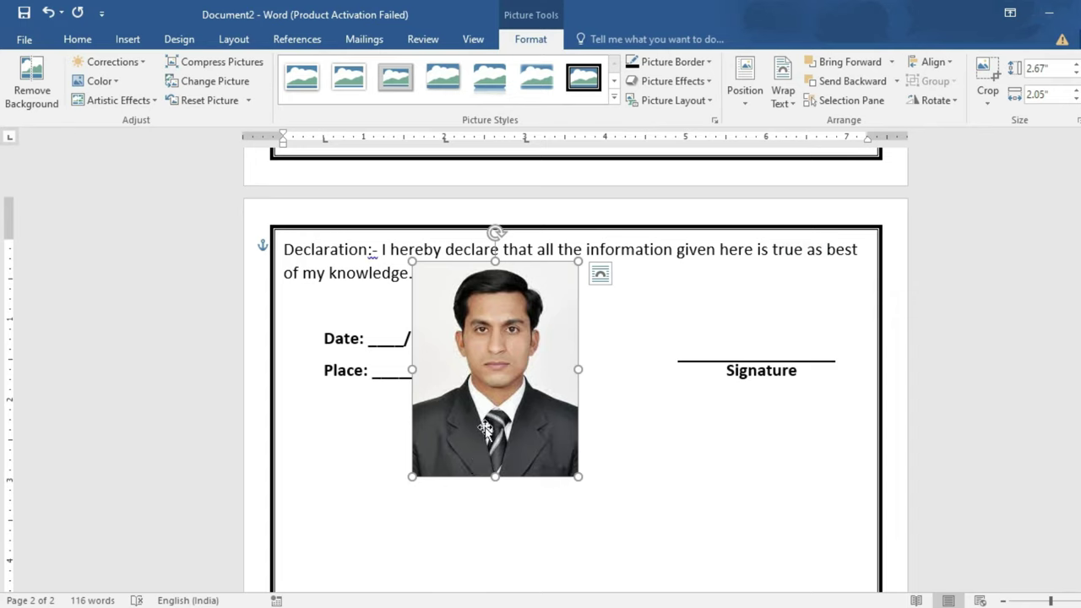
drag(412, 476, 506, 352)
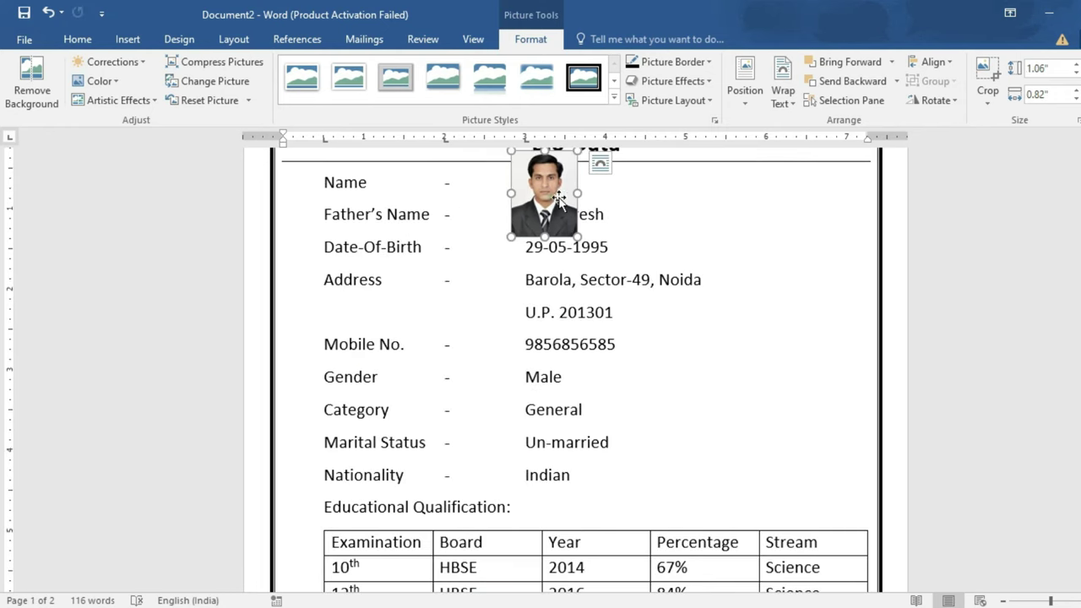
drag(558, 198, 835, 216)
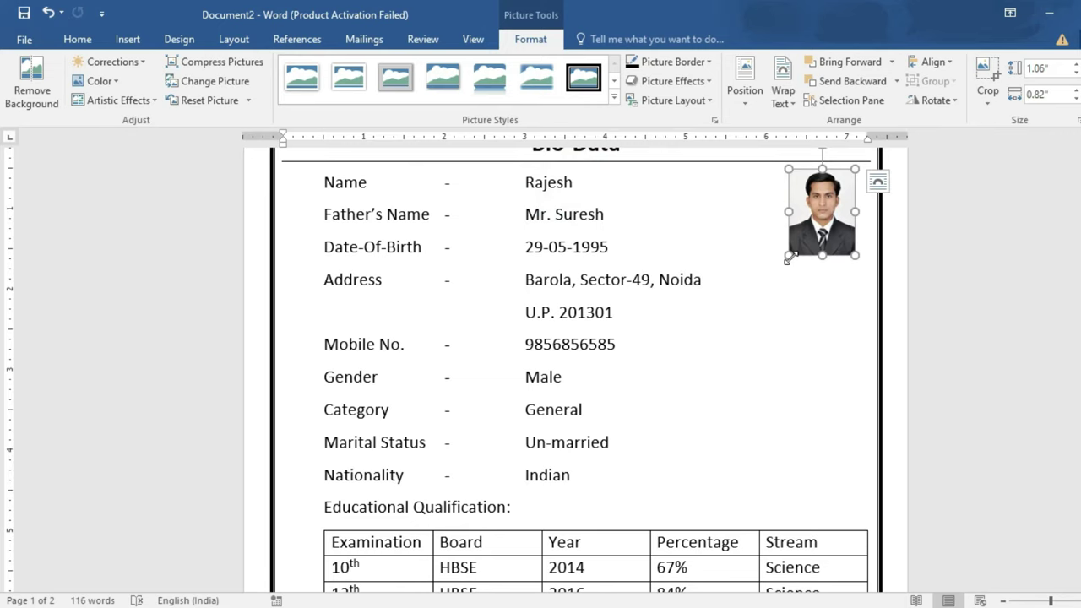
drag(789, 257, 760, 291)
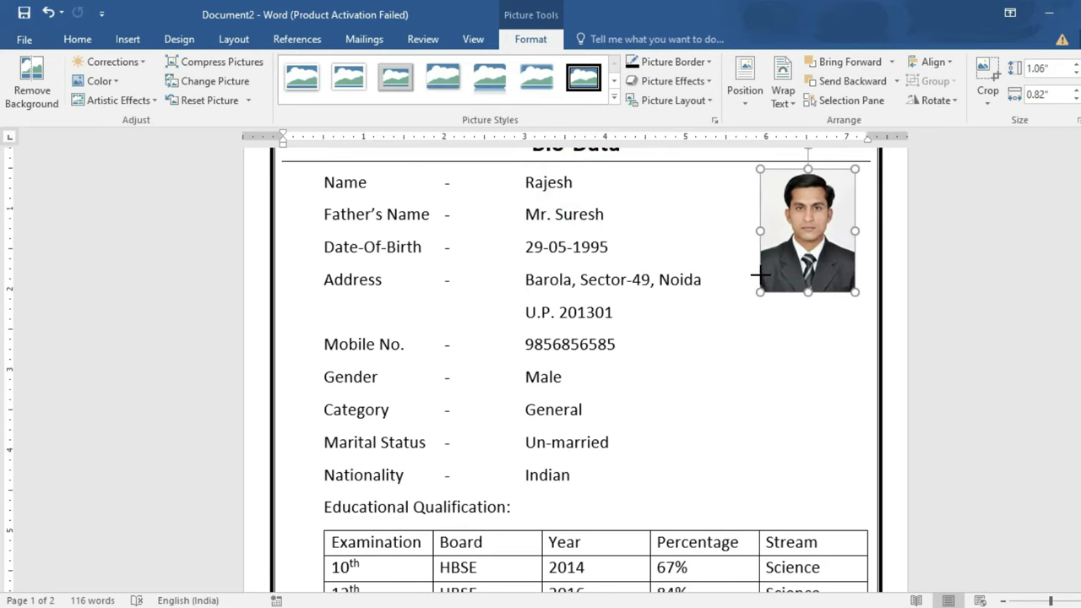
drag(760, 230, 754, 230)
click(736, 368)
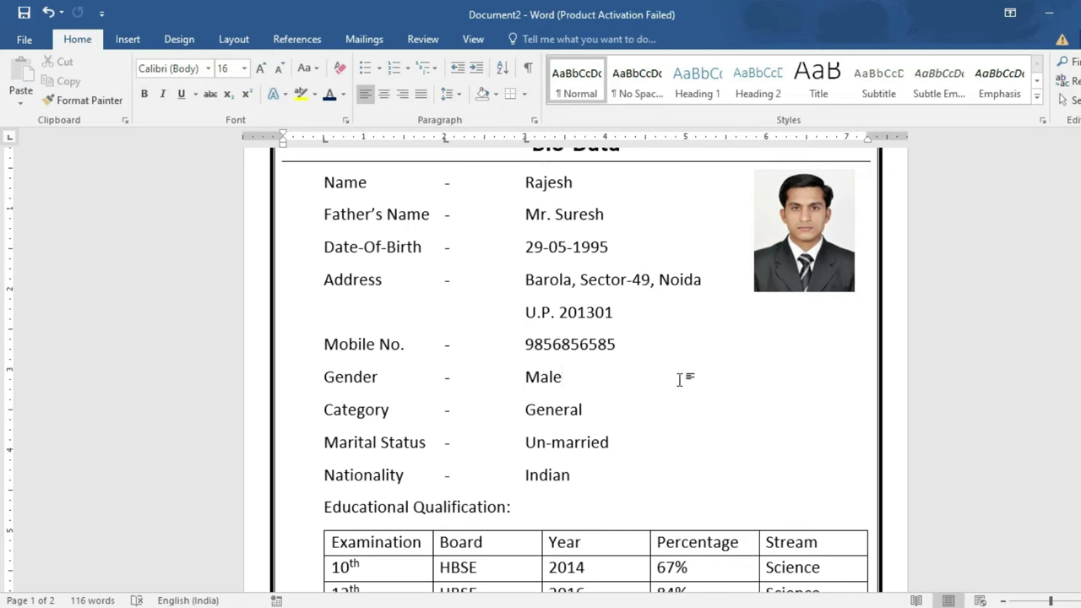
Bold all the personal details from the Bio-Data title down to 'Educational Qualification:'
drag(595, 473, 284, 183)
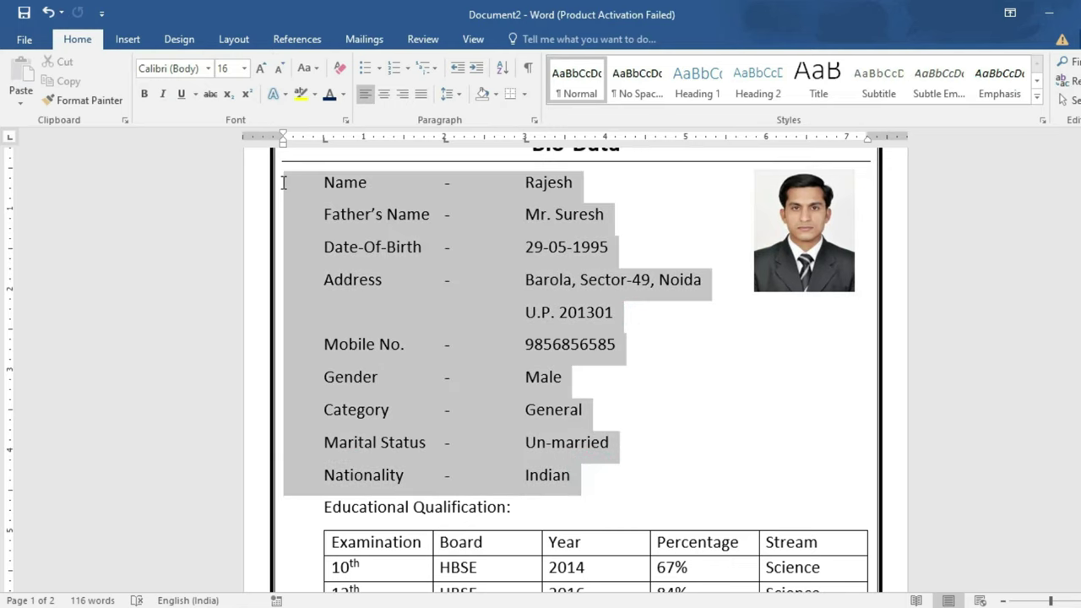
click(400, 290)
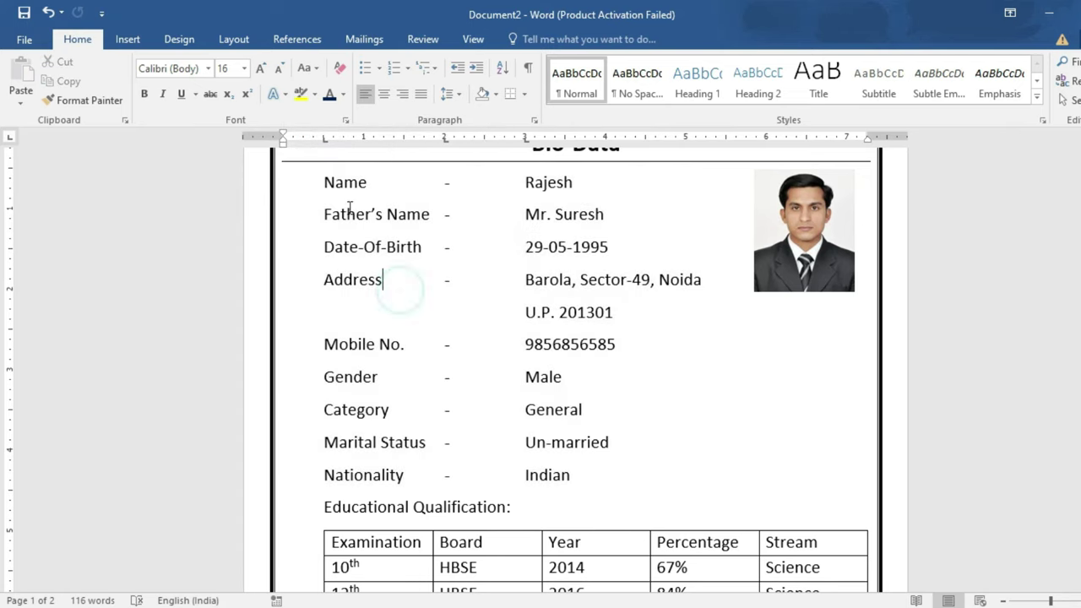
drag(320, 168, 742, 509)
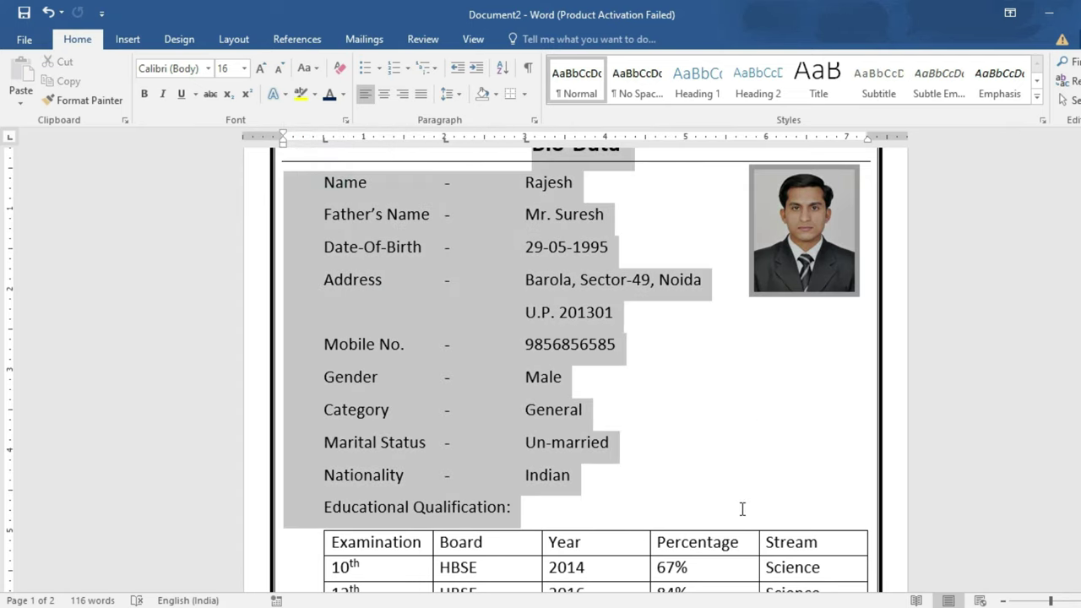
key(ctrl+b)
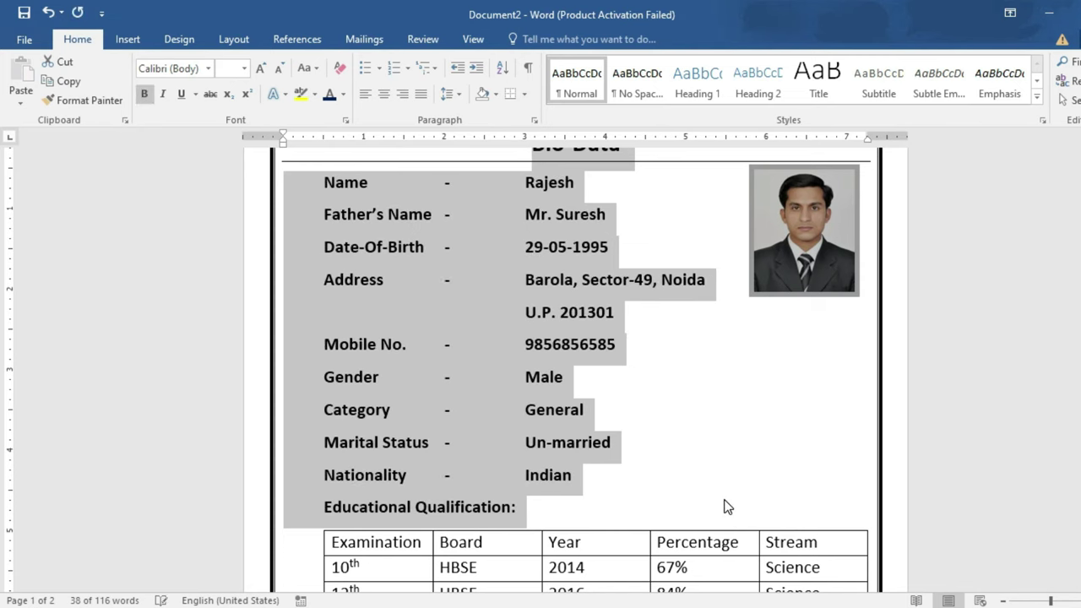
click(814, 392)
scroll(723, 424, up, 2)
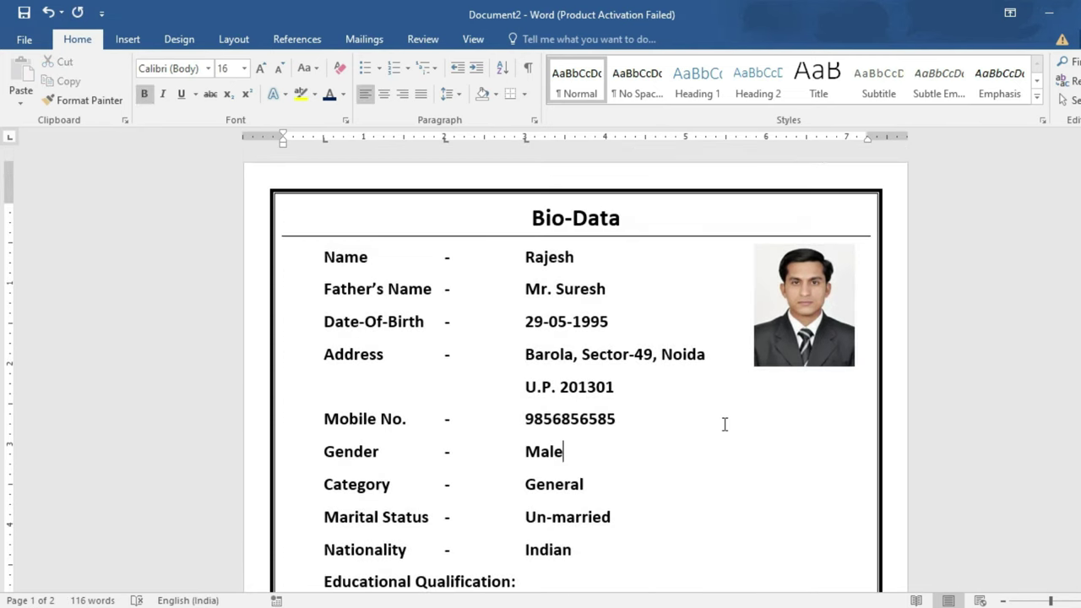
scroll(723, 424, down, 3)
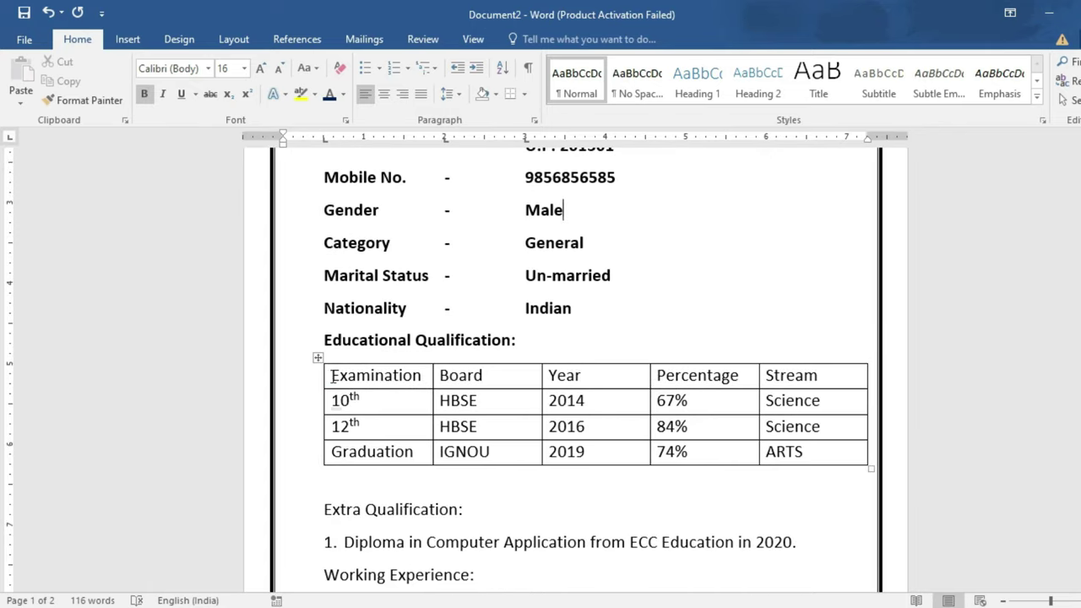
Make the table header row bold and centre the 10th, 12th and Graduation rows
click(320, 375)
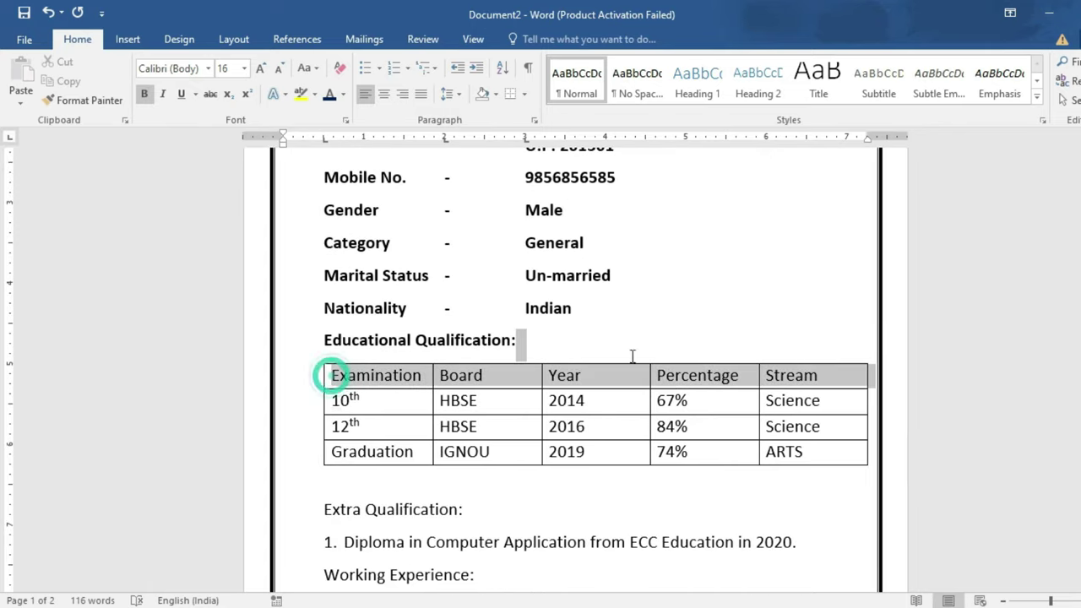
click(145, 93)
drag(837, 452, 371, 408)
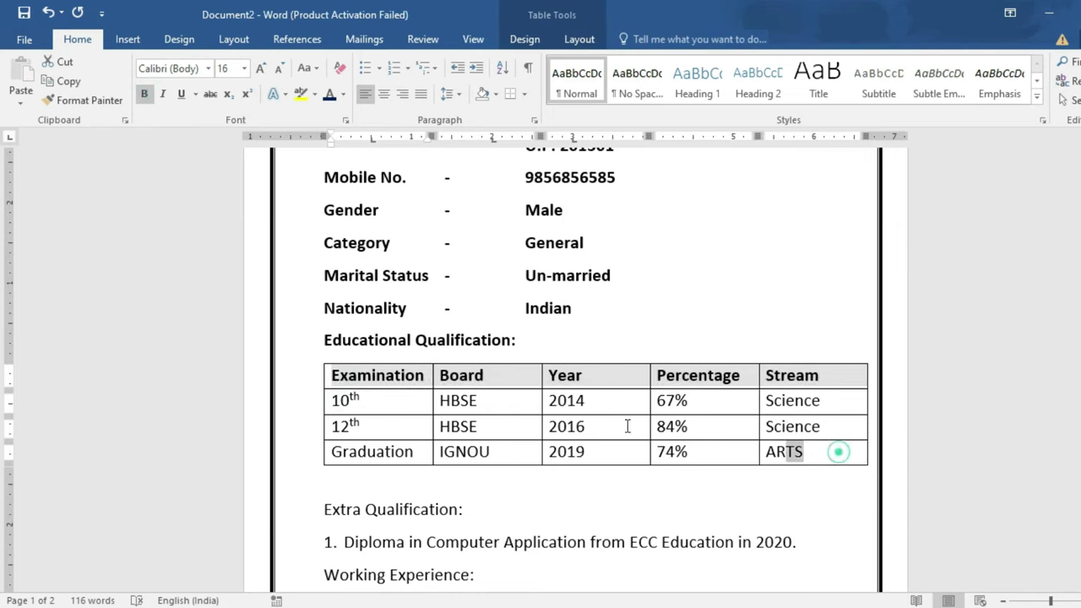
click(384, 94)
scroll(511, 352, down, 5)
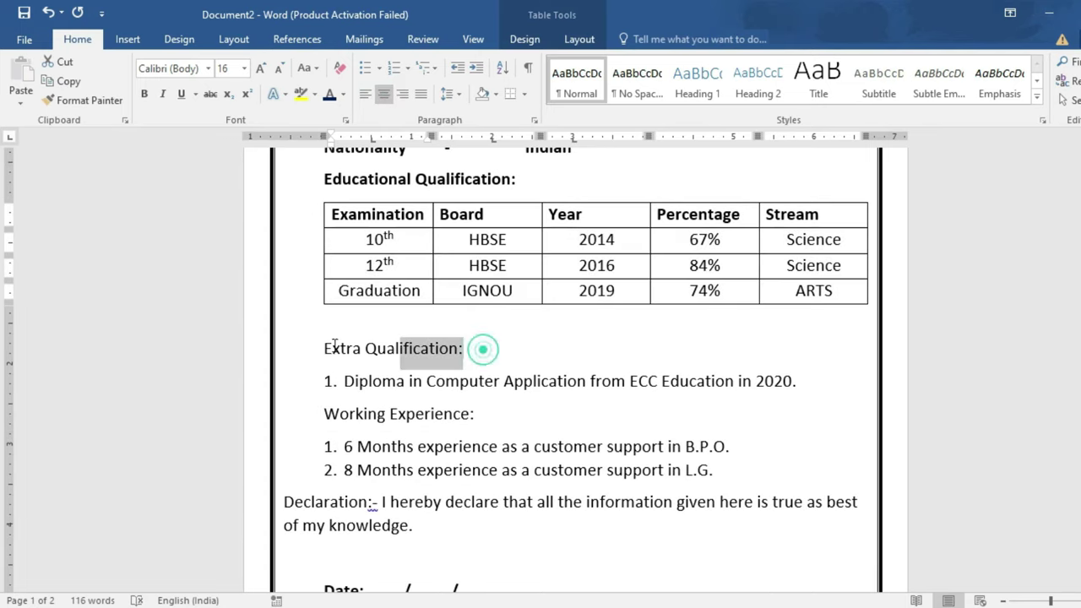
Bold the Extra Qualification and Working Experience headings
drag(485, 350, 324, 349)
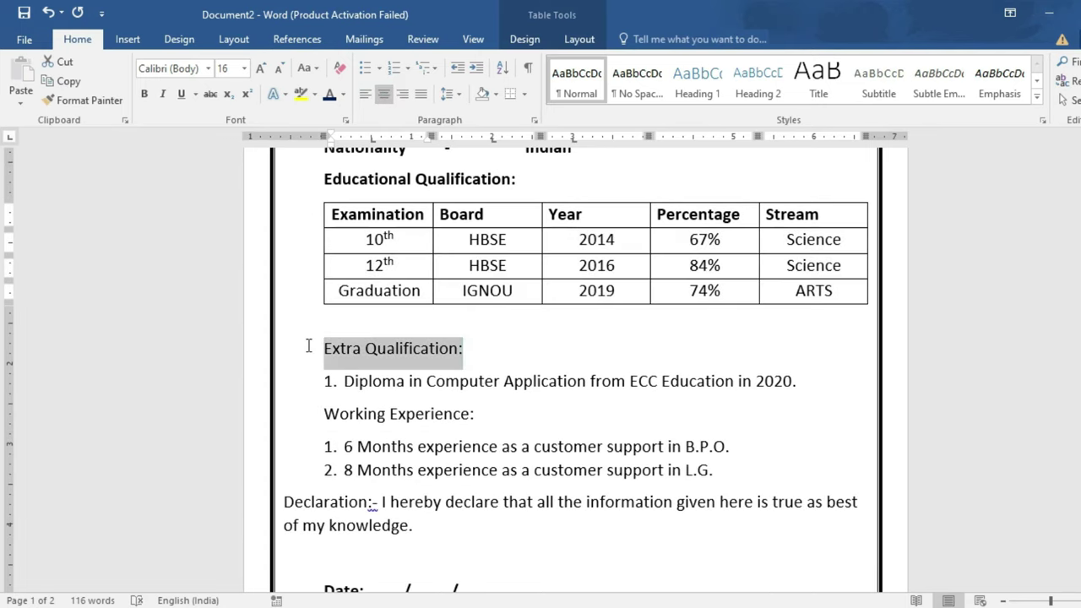
click(143, 93)
drag(482, 411, 353, 413)
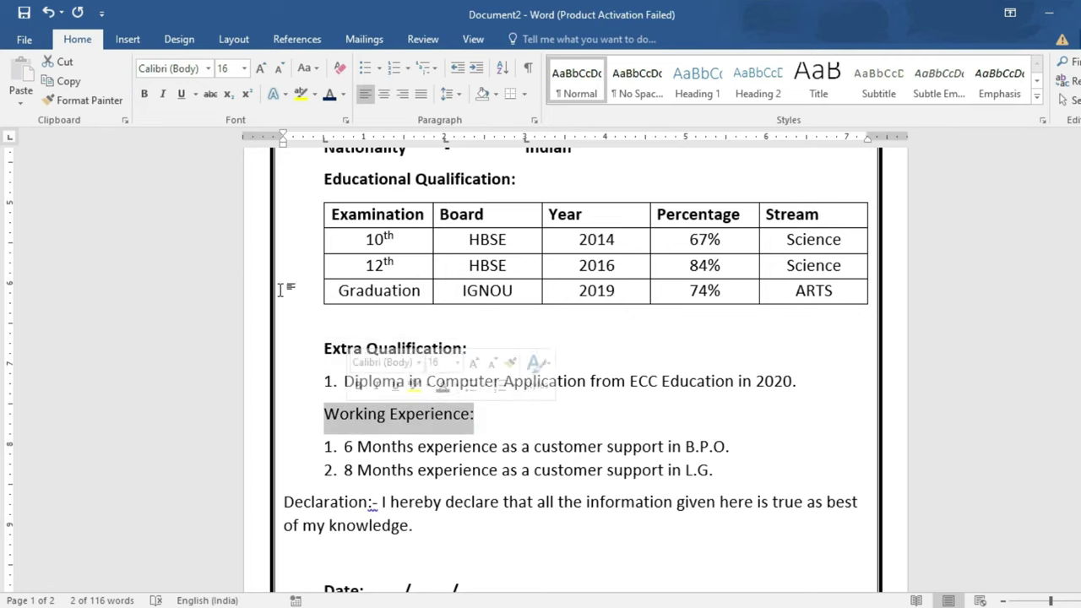
click(143, 93)
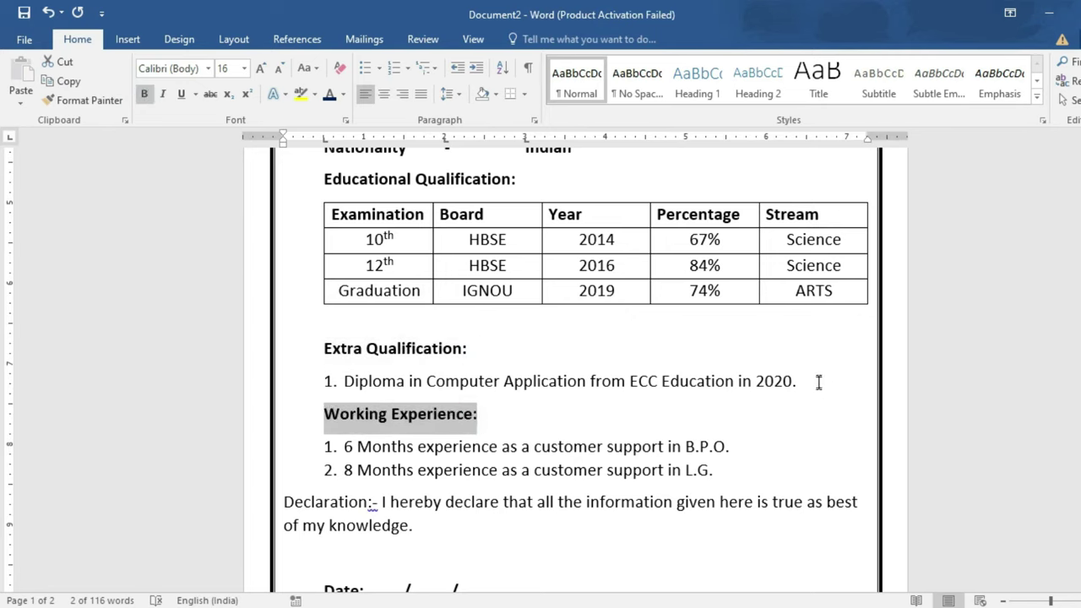
Shrink the Diploma in Computer Application line and both work experience lines to size 14
drag(807, 381, 344, 381)
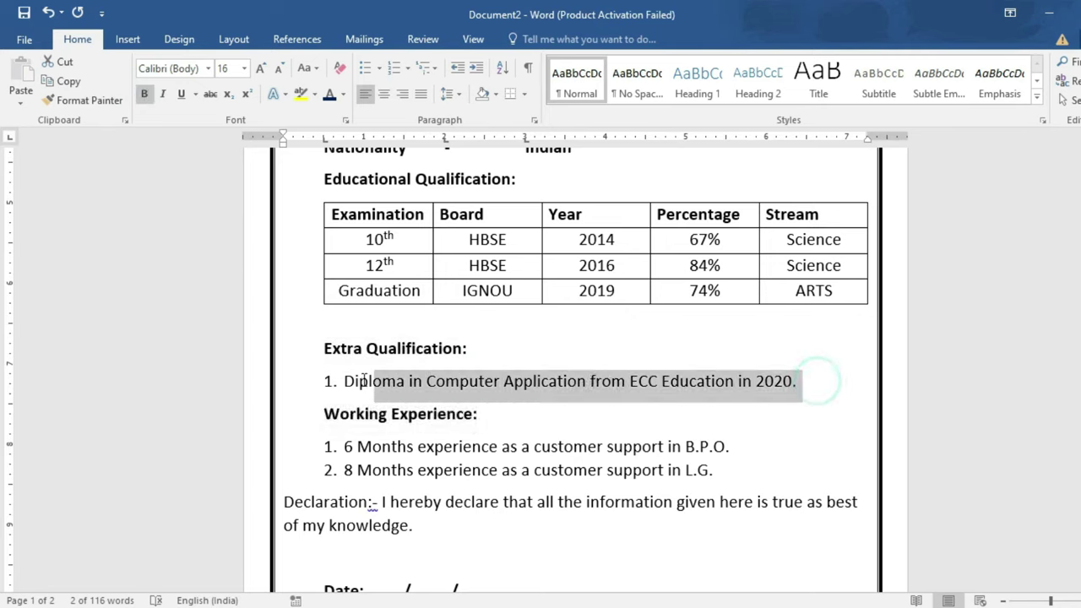
click(283, 68)
drag(754, 473, 343, 442)
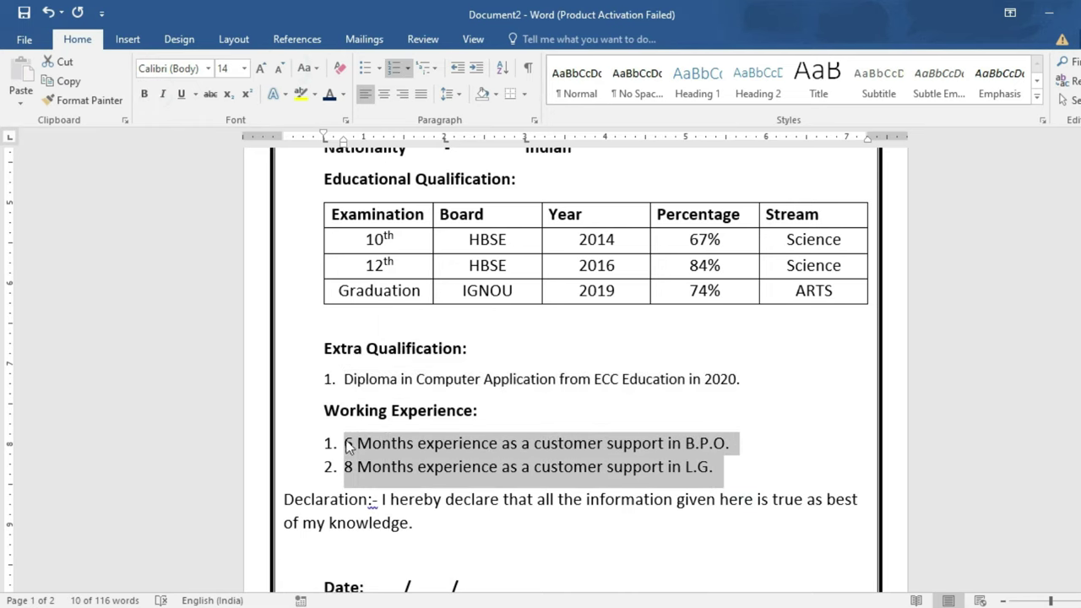
click(275, 71)
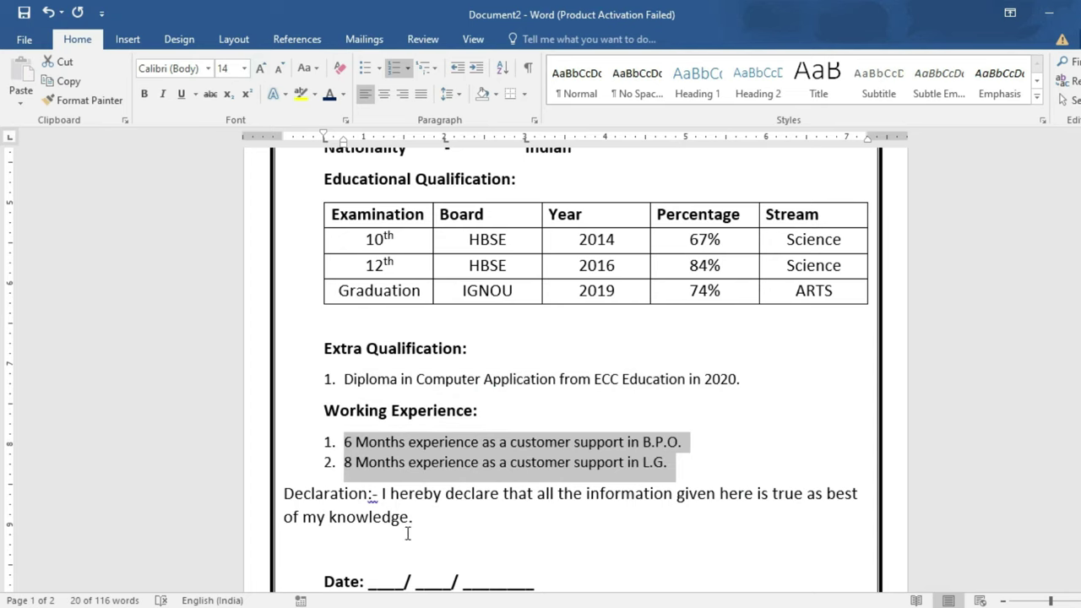
Reduce the declaration sentence to size 14 and bold the 'Declaration:-' label
drag(436, 521, 381, 493)
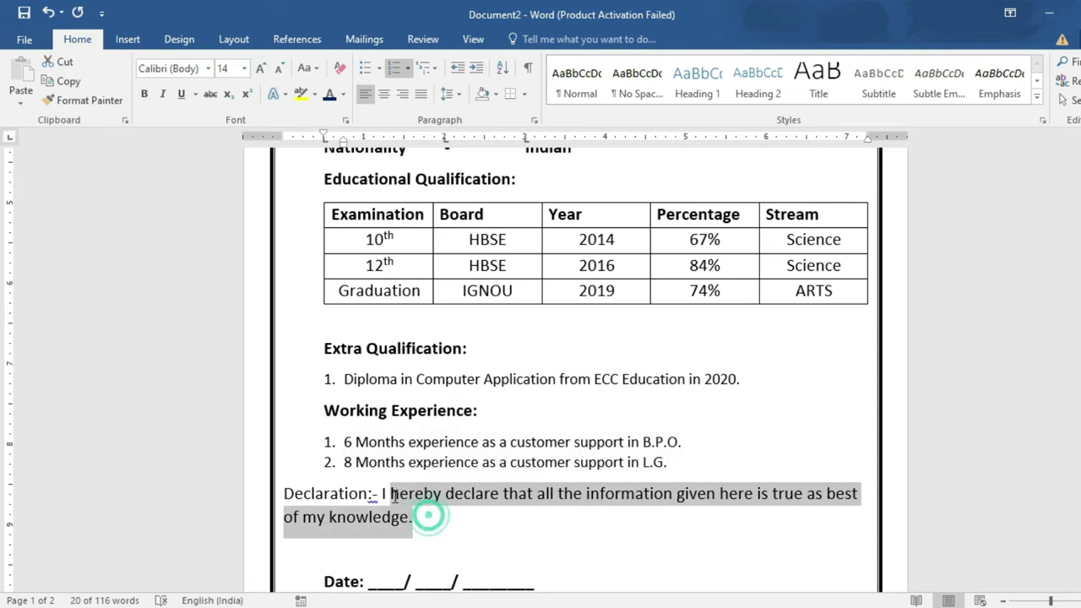
click(273, 73)
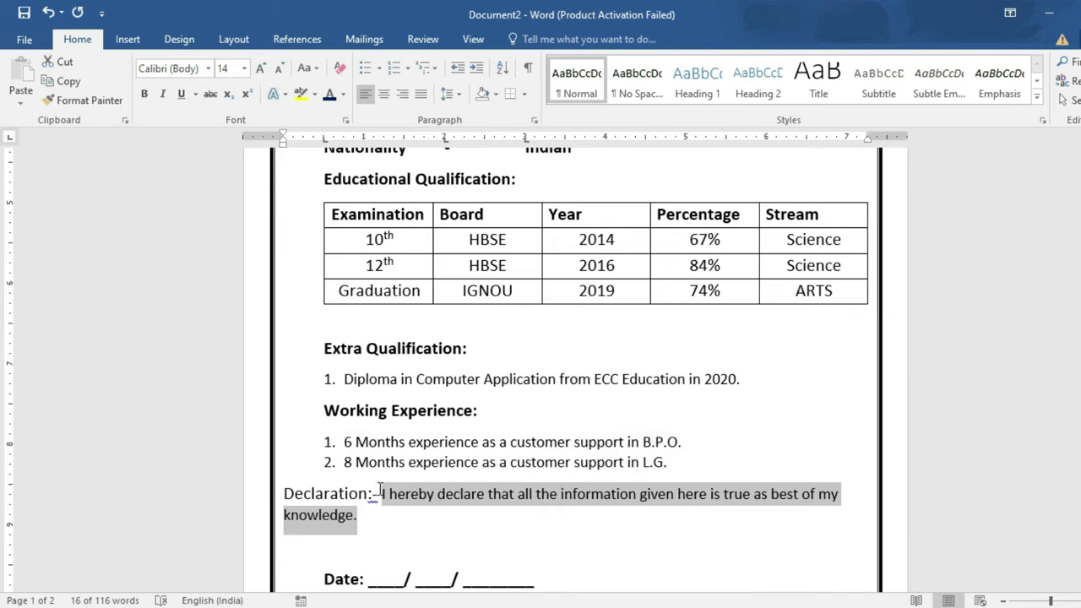
drag(379, 493, 285, 493)
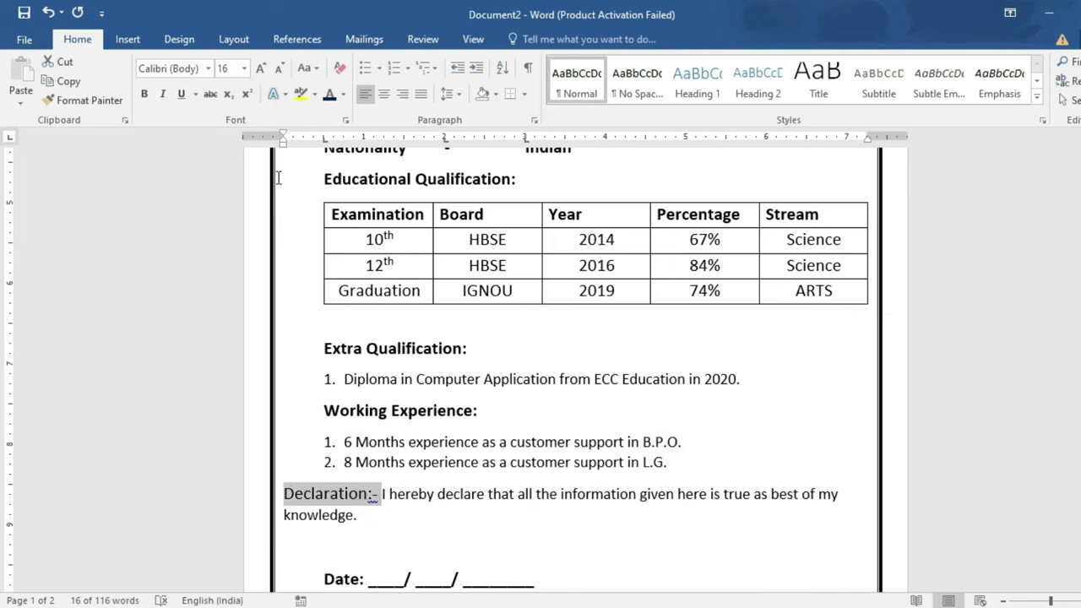
click(143, 94)
Delete the blank second page with Backspace, then check the document is one page
scroll(428, 507, down, 3)
scroll(429, 506, up, 1)
scroll(429, 506, down, 2)
scroll(430, 507, down, 1)
click(390, 562)
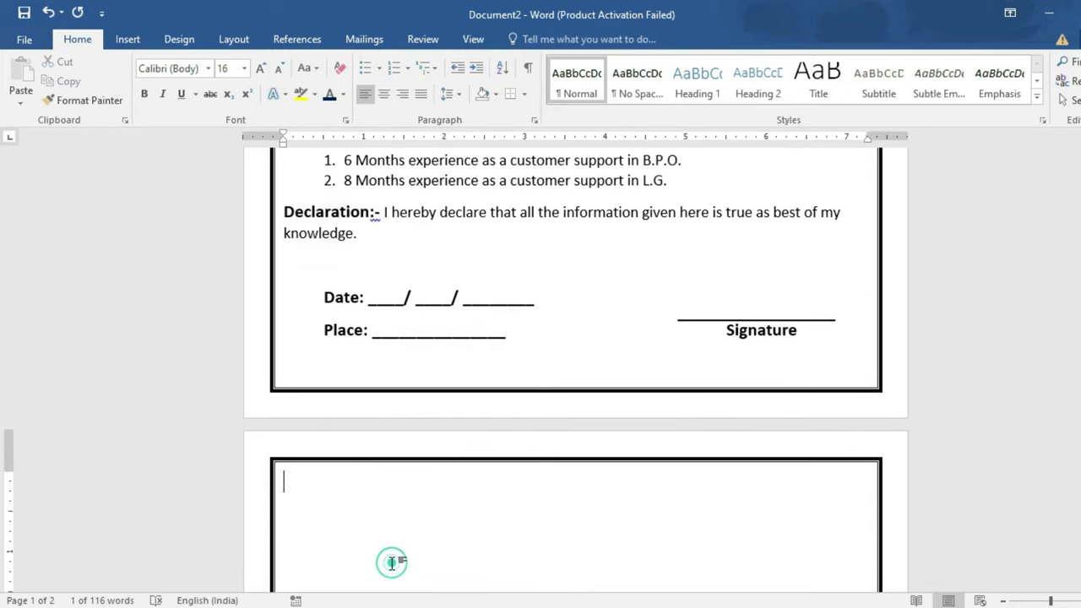
key(BackSpace)
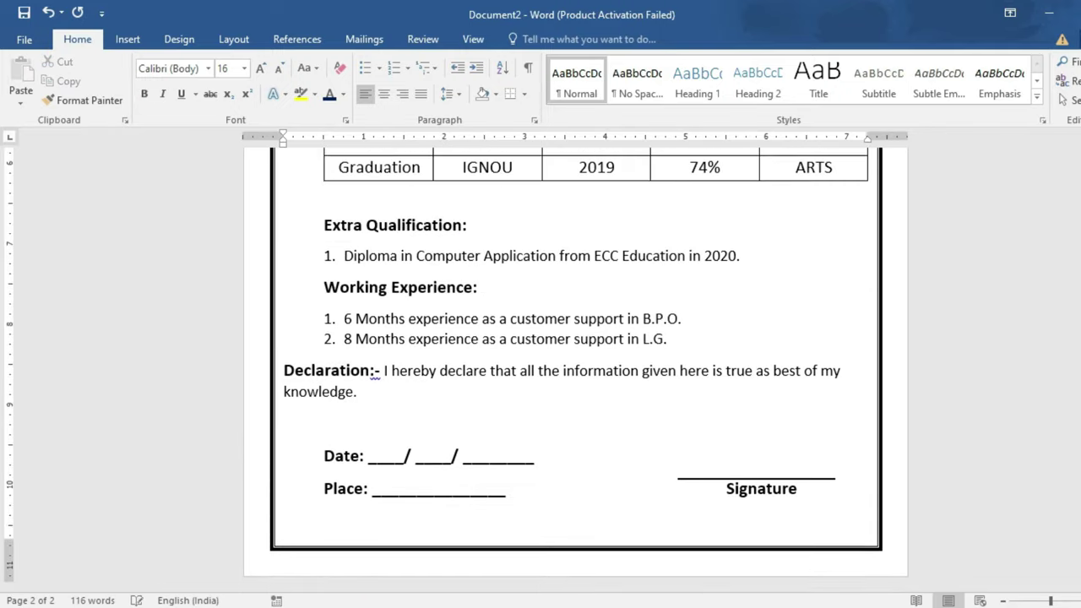
scroll(417, 560, up, 3)
scroll(415, 560, down, 4)
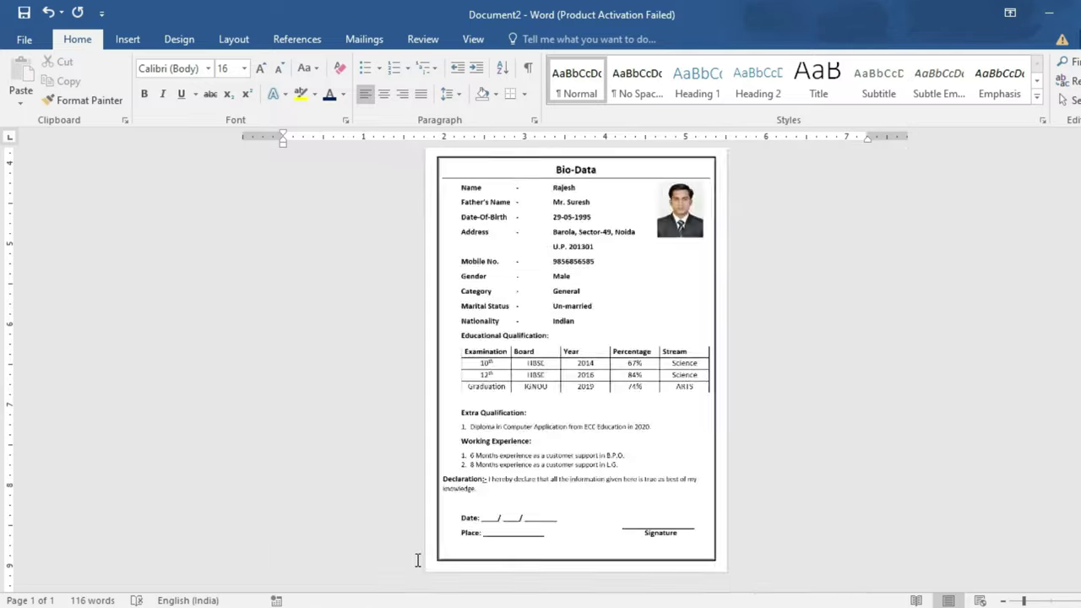
scroll(432, 581, down, 2)
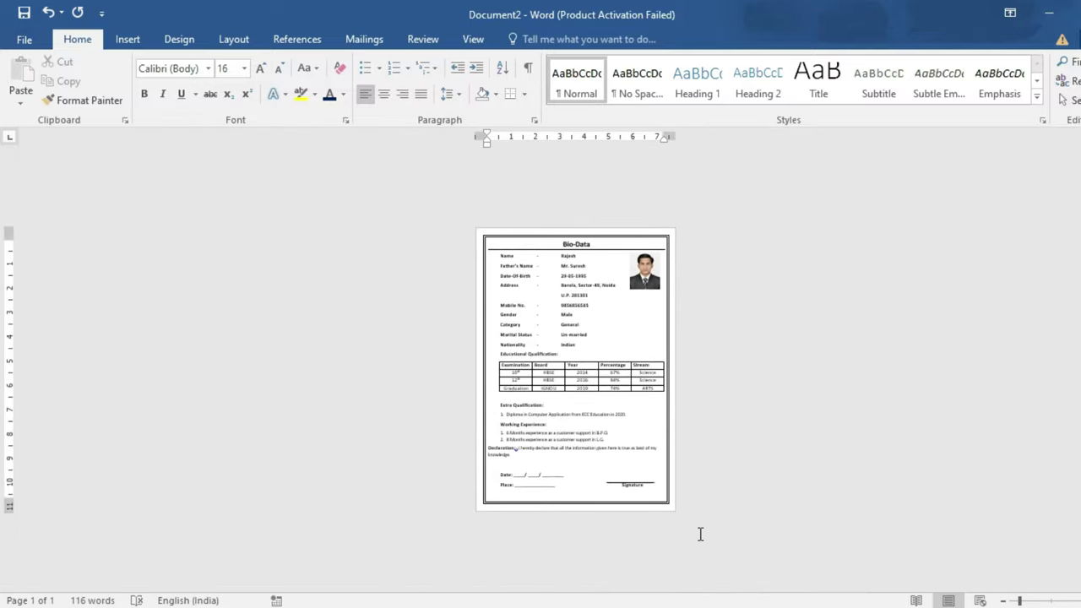
scroll(700, 533, up, 2)
scroll(700, 533, up, 1)
scroll(700, 533, up, 1)
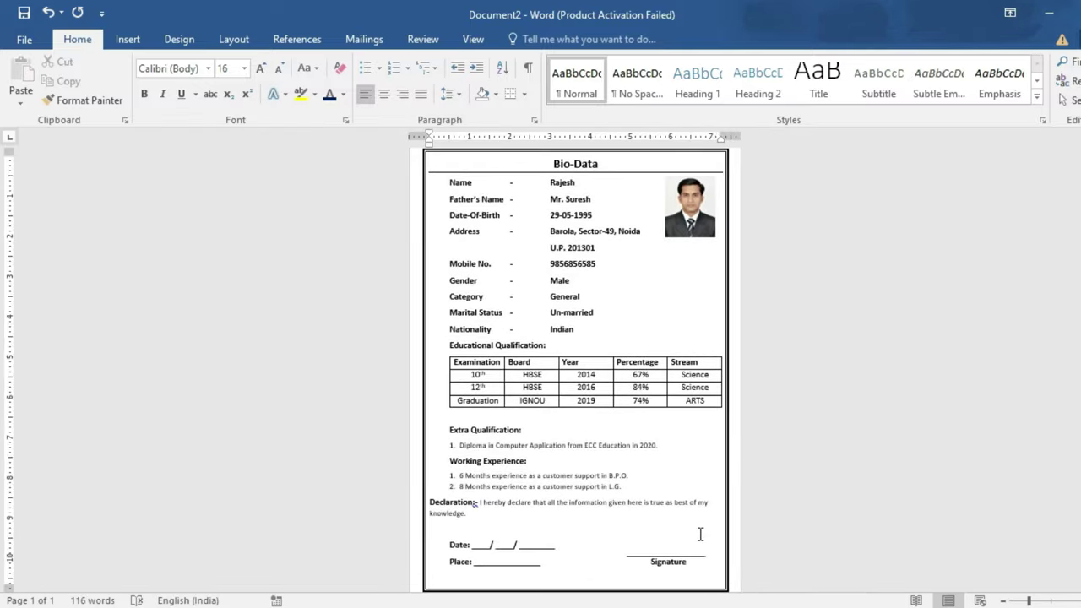